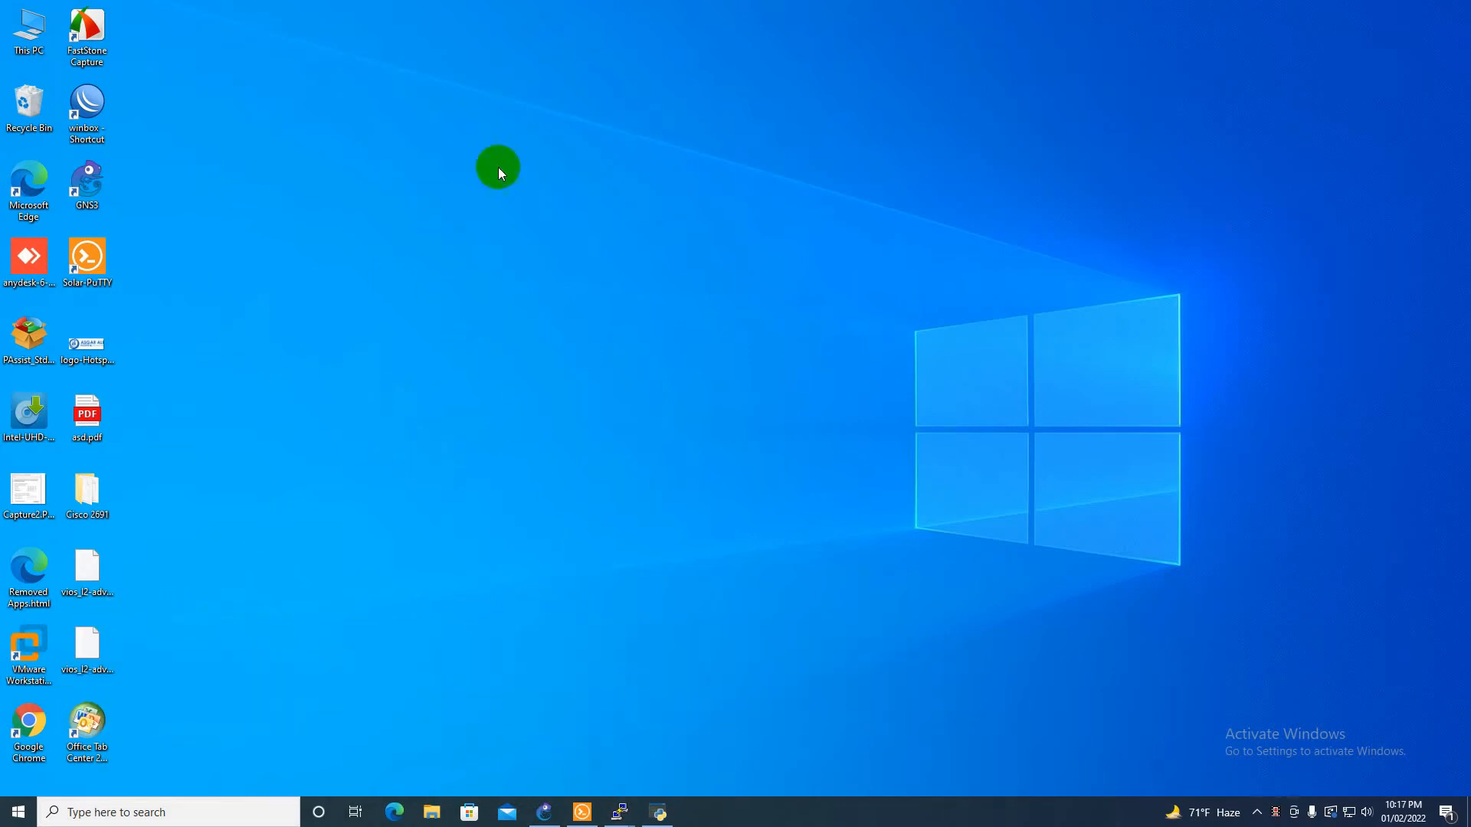
Start WinBox, connect to the discovered MikroTik neighbor with the admin login, and open its queue list
double_click(87, 103)
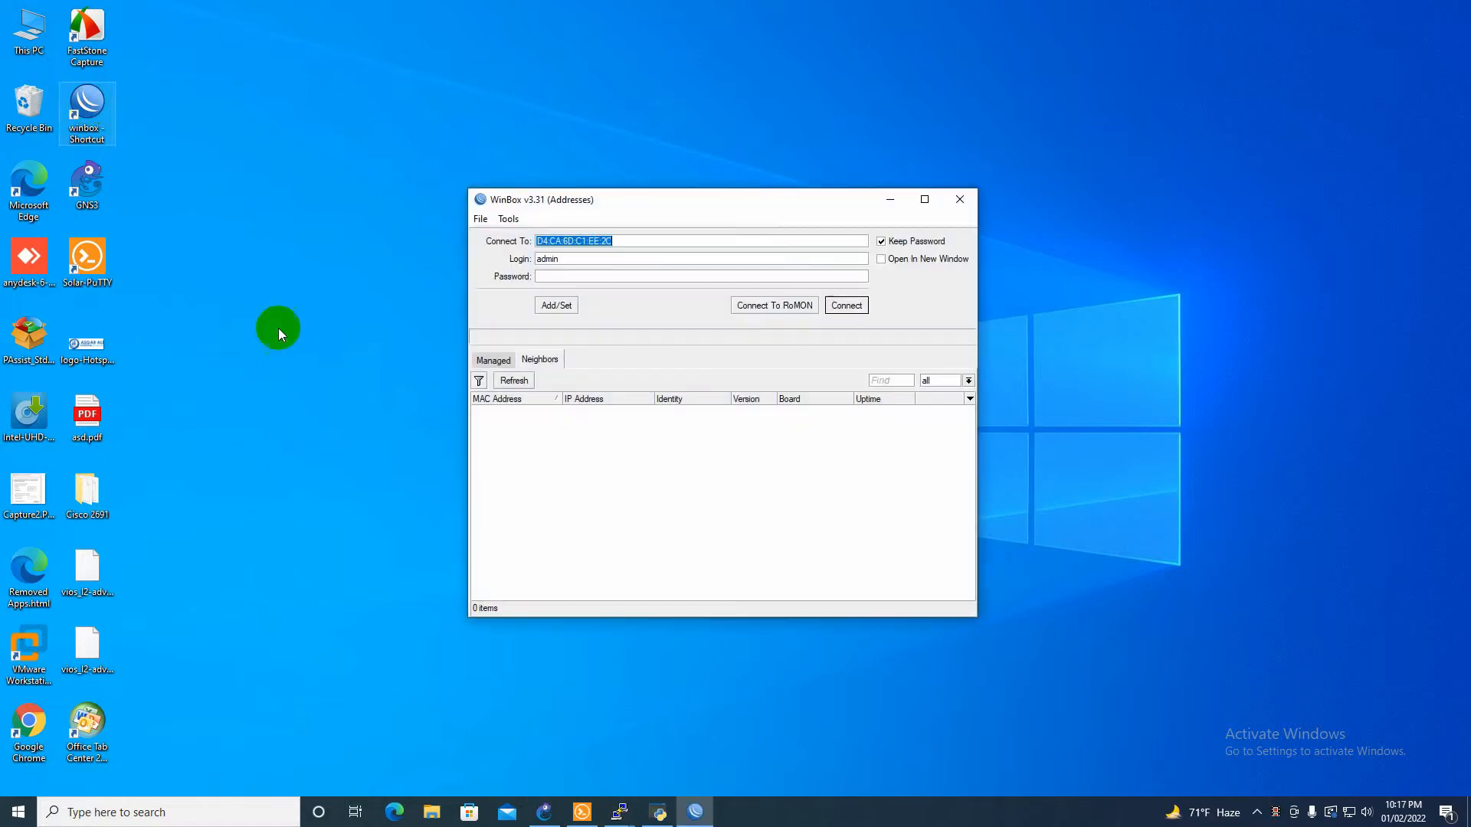
click(506, 410)
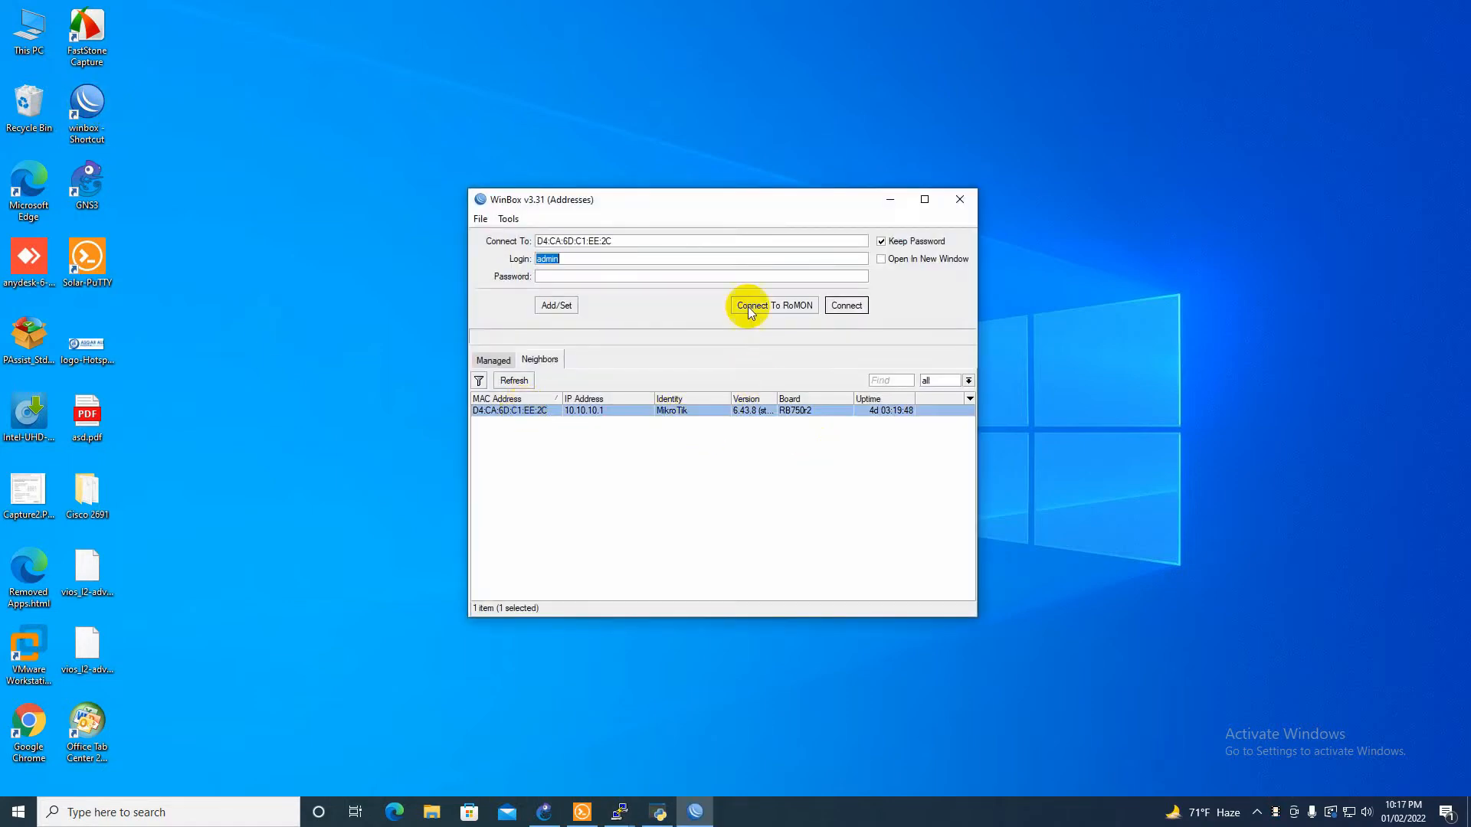
click(843, 305)
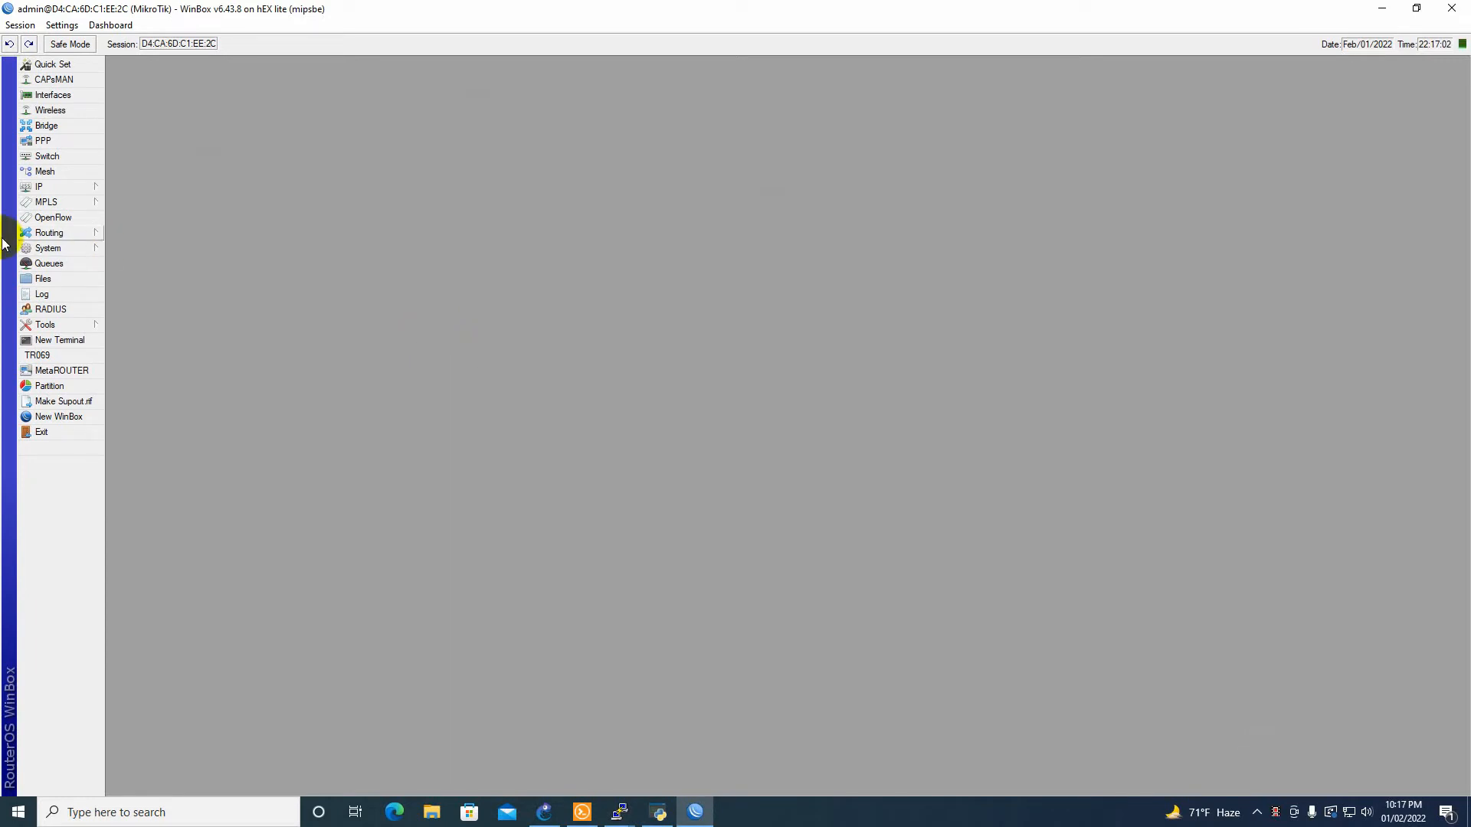
click(55, 265)
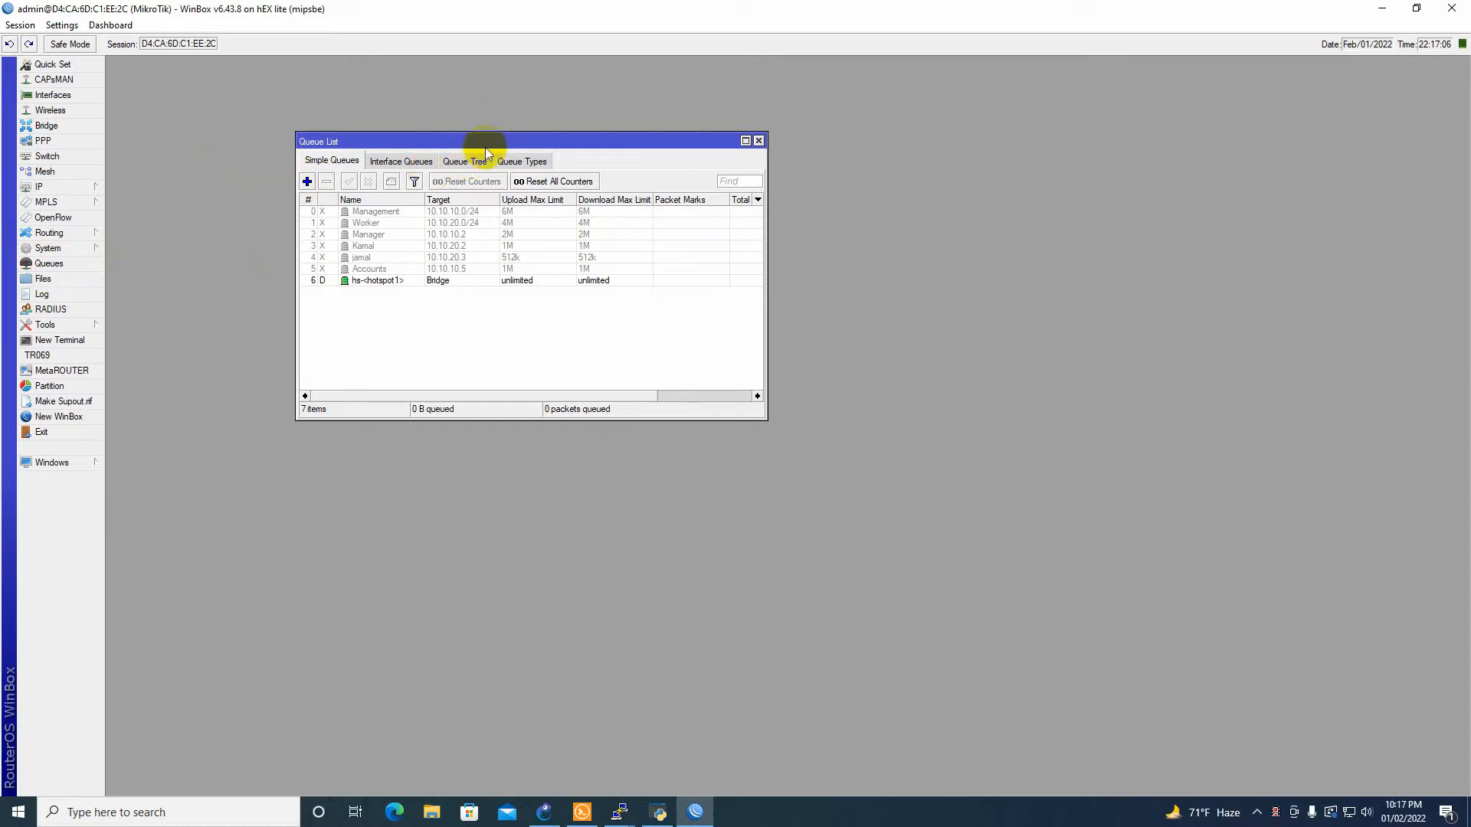
click(388, 161)
click(341, 162)
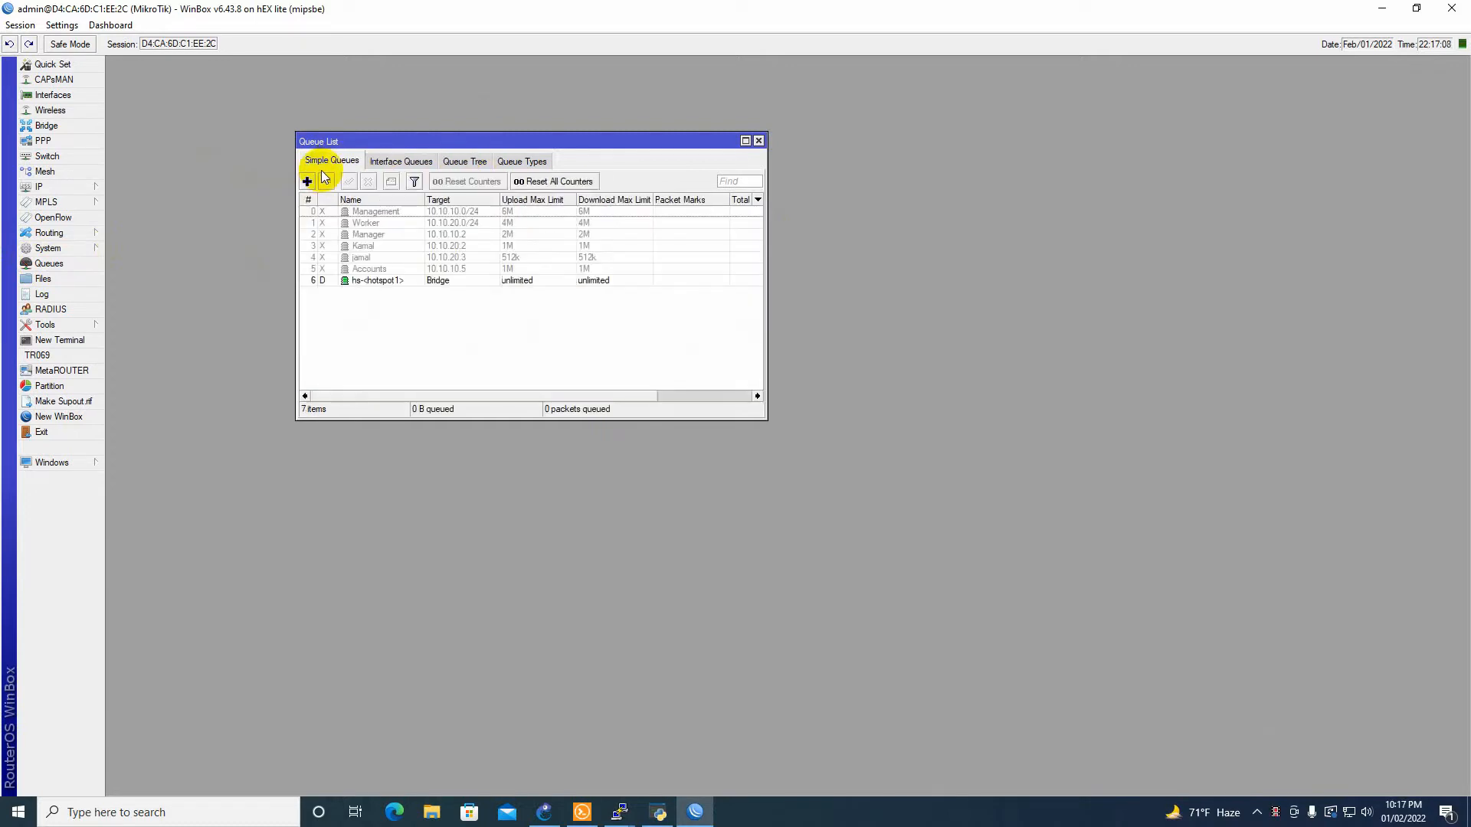
click(307, 182)
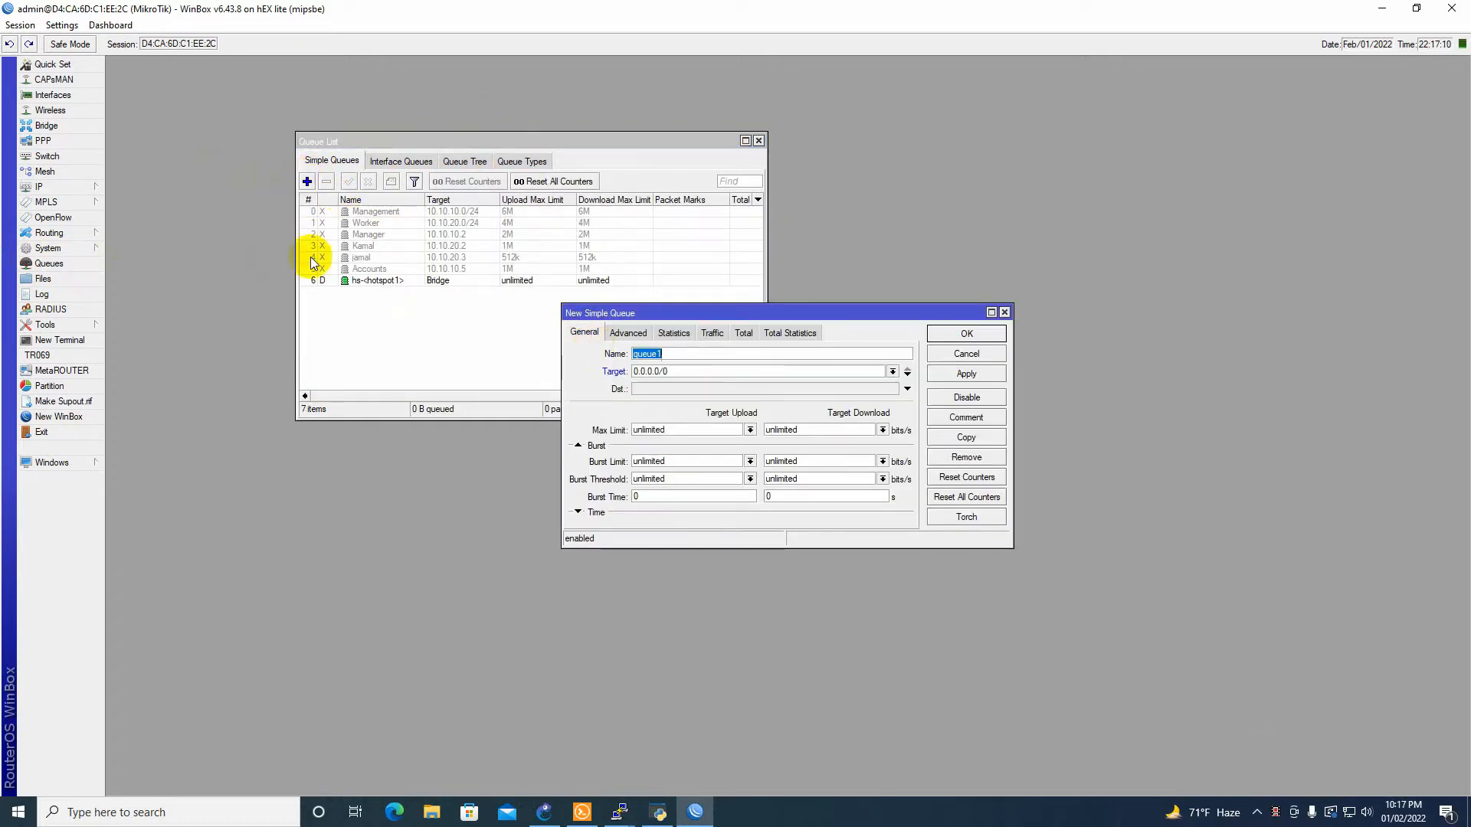
click(1005, 313)
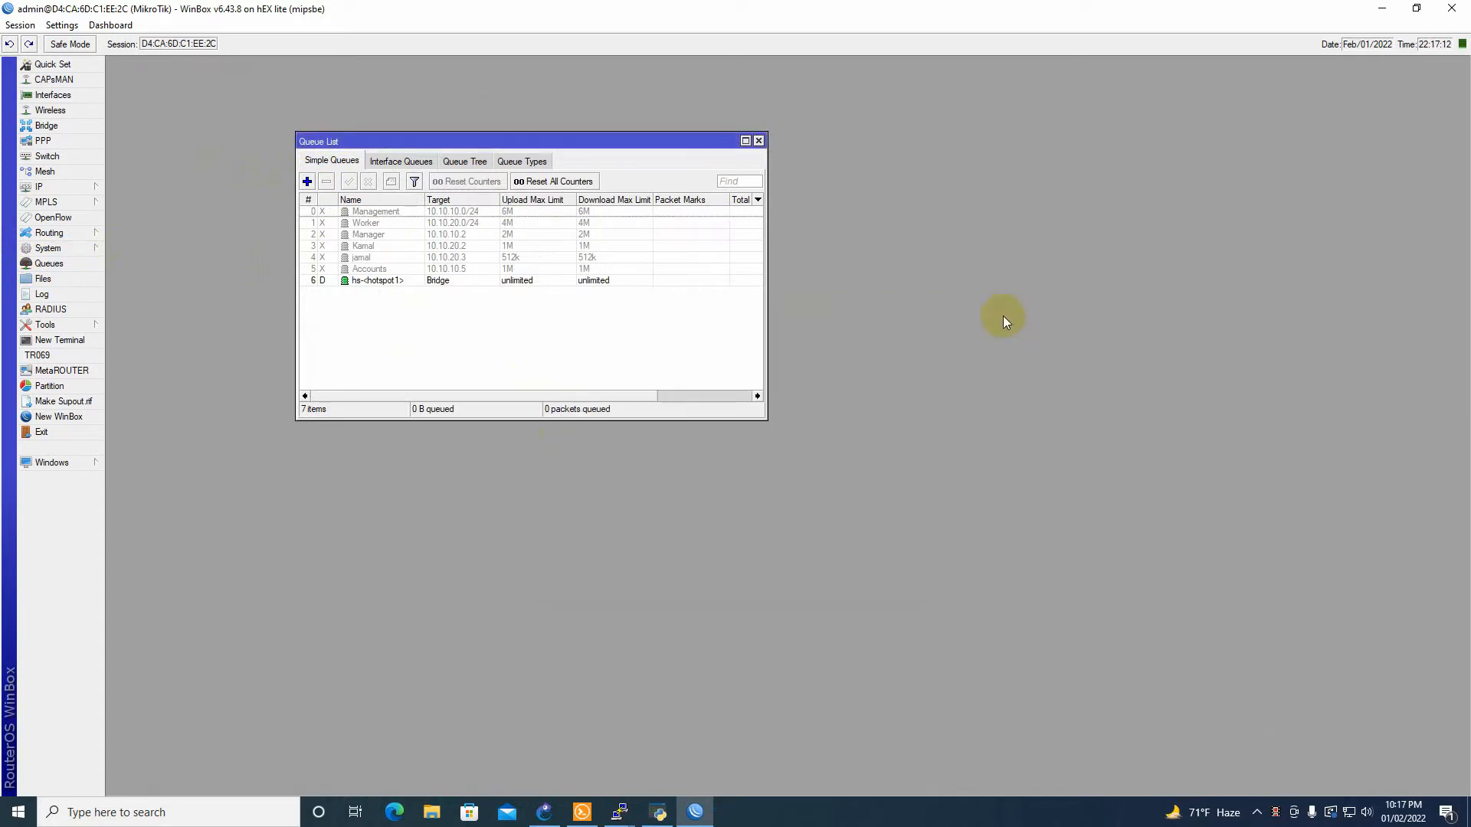
Create a queue type named Upload of kind pcq with Src. Address as its classifier
click(518, 163)
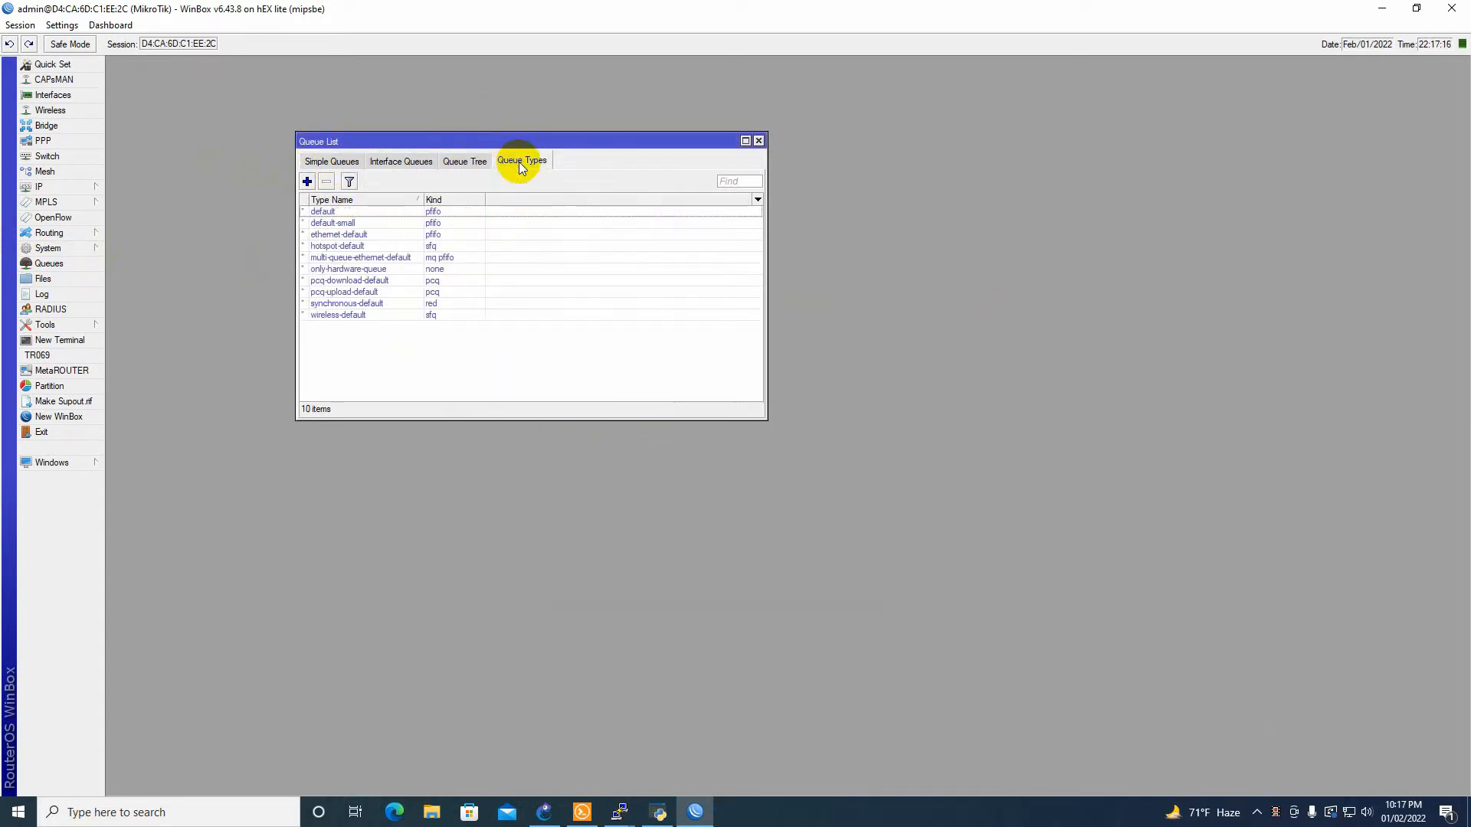
click(306, 182)
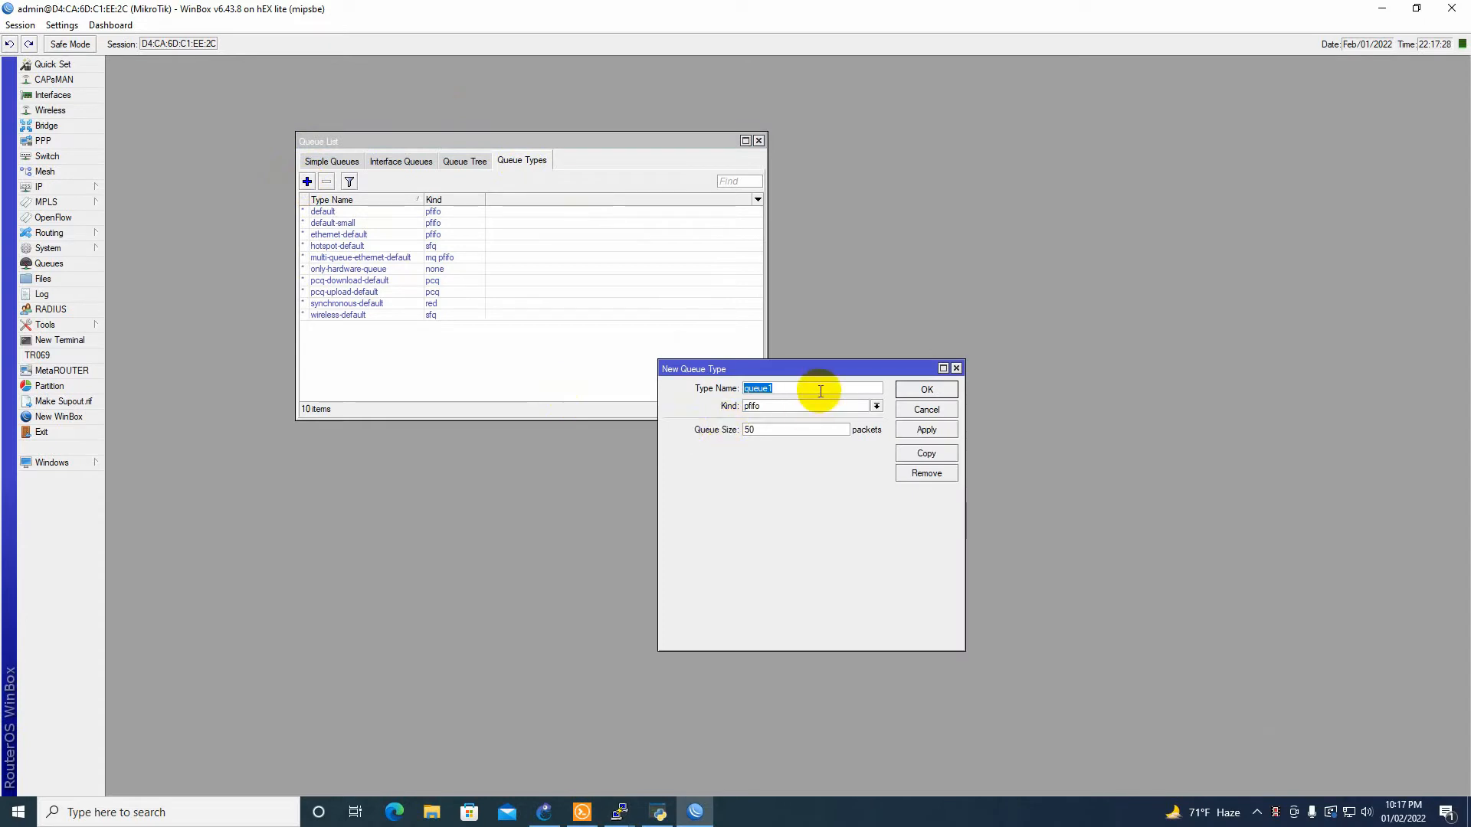
text(Upload)
click(877, 407)
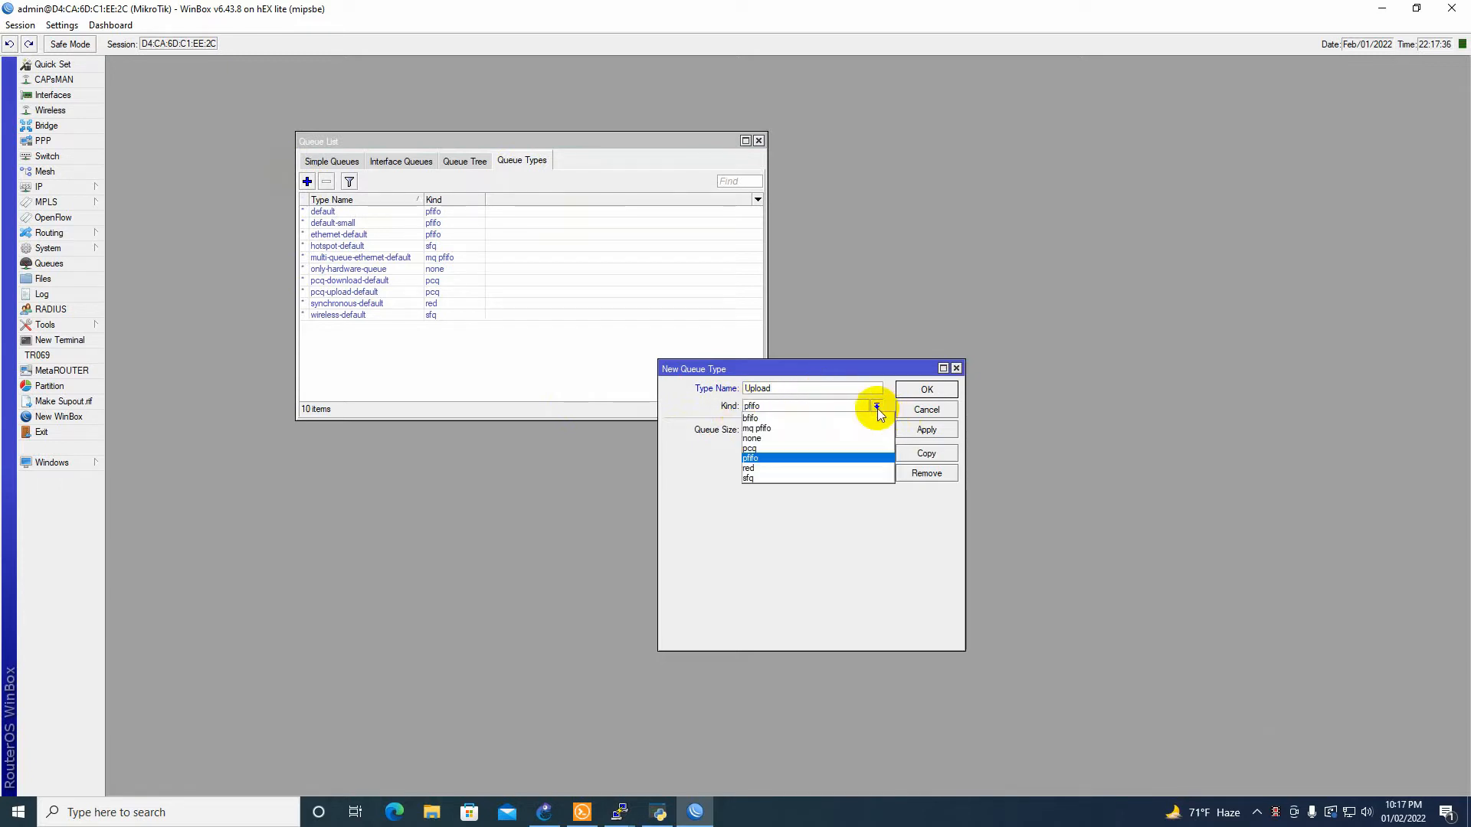
click(785, 453)
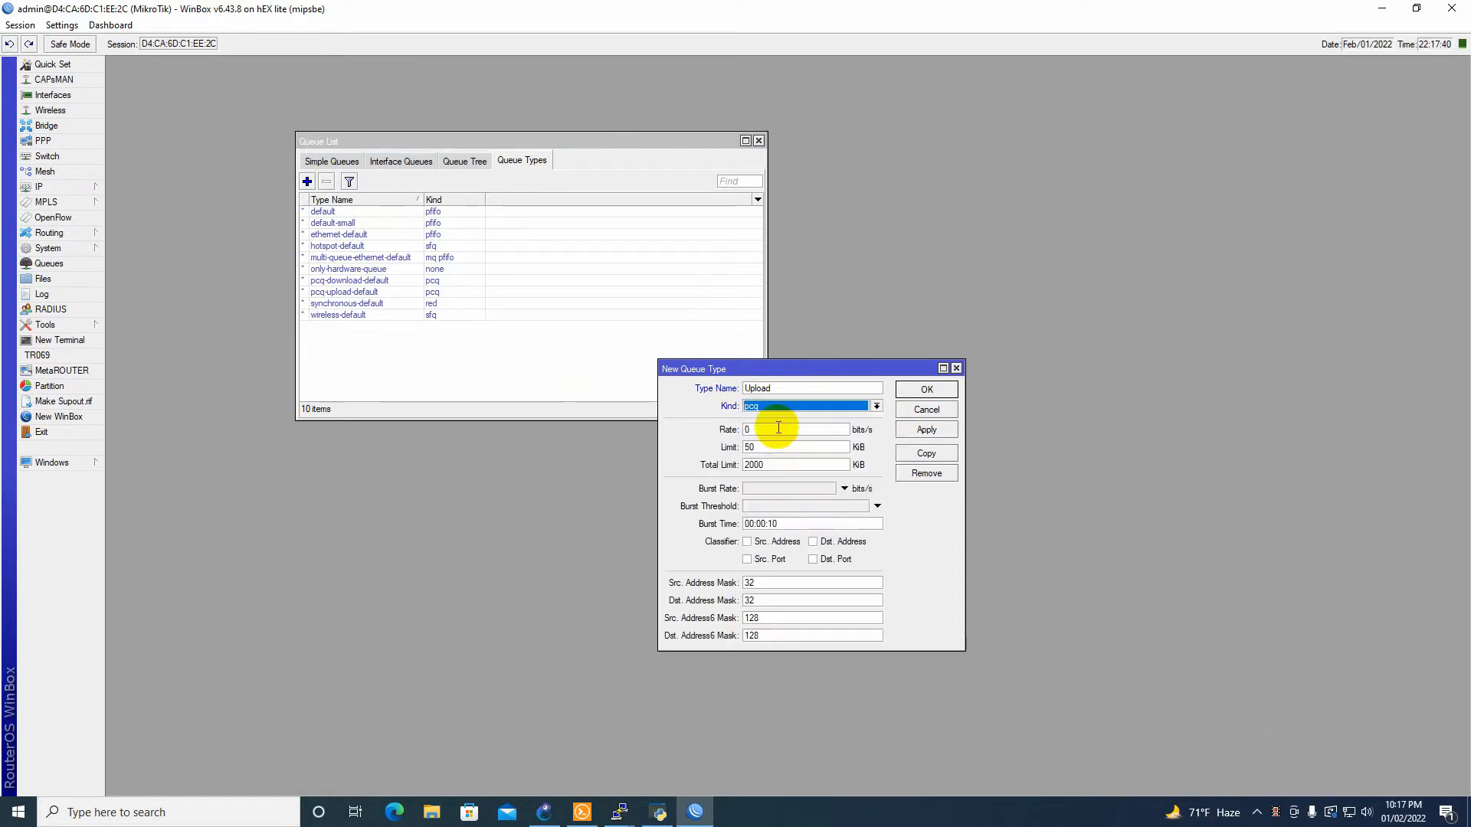
click(750, 545)
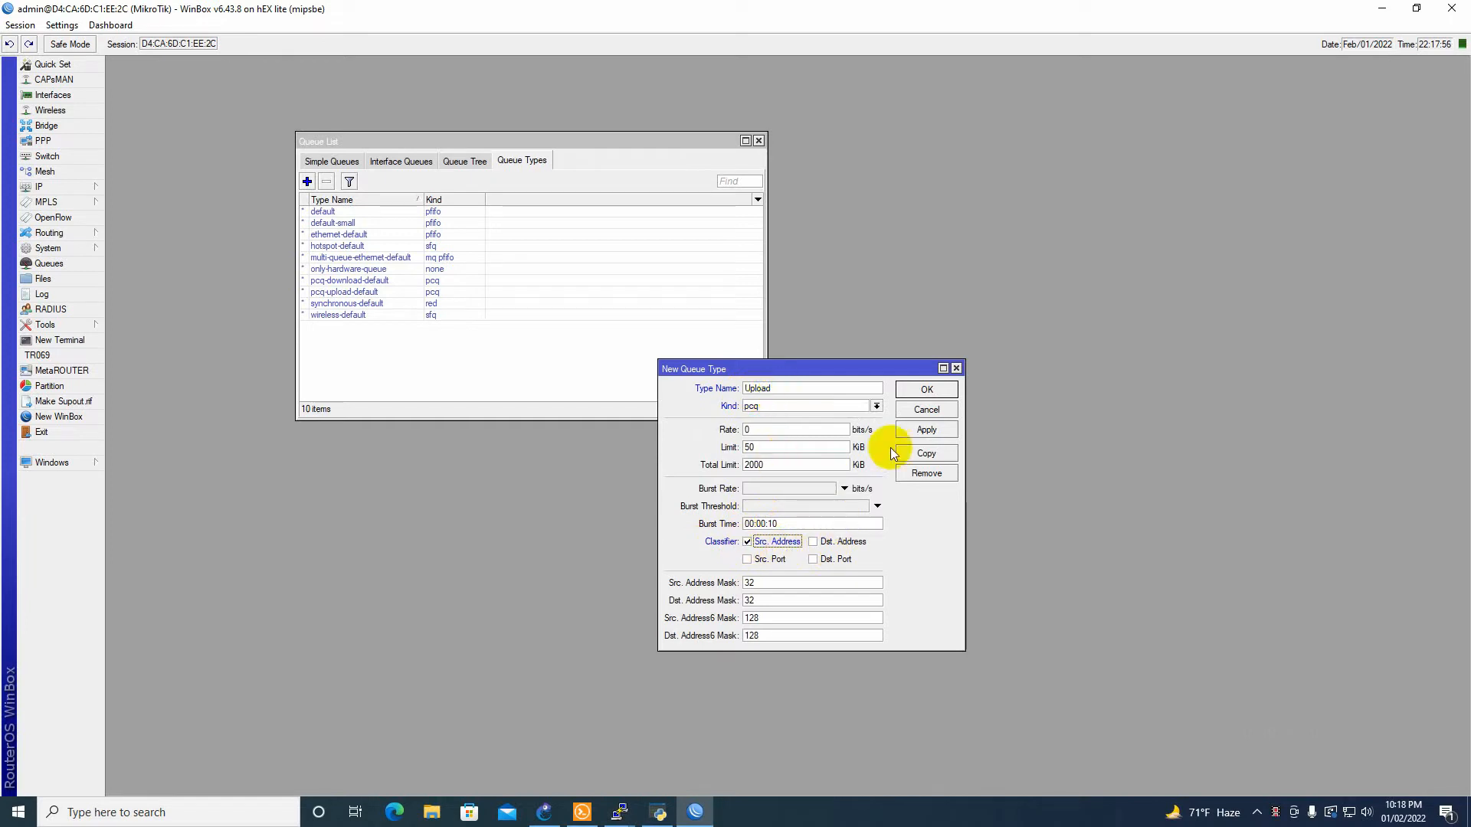
click(925, 390)
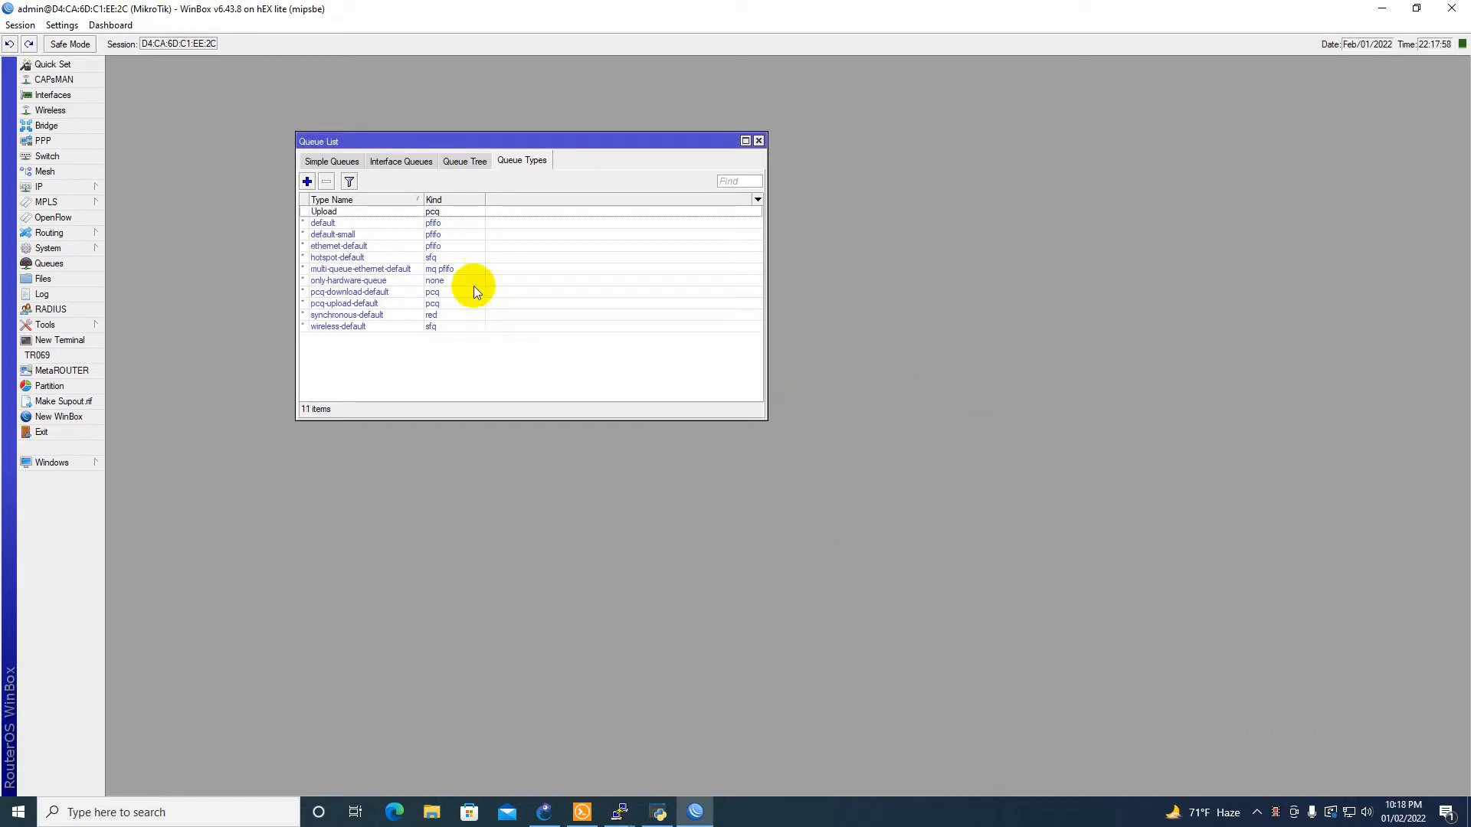
Create a second queue type named Download of kind pcq with Dst. Address as its classifier
click(306, 181)
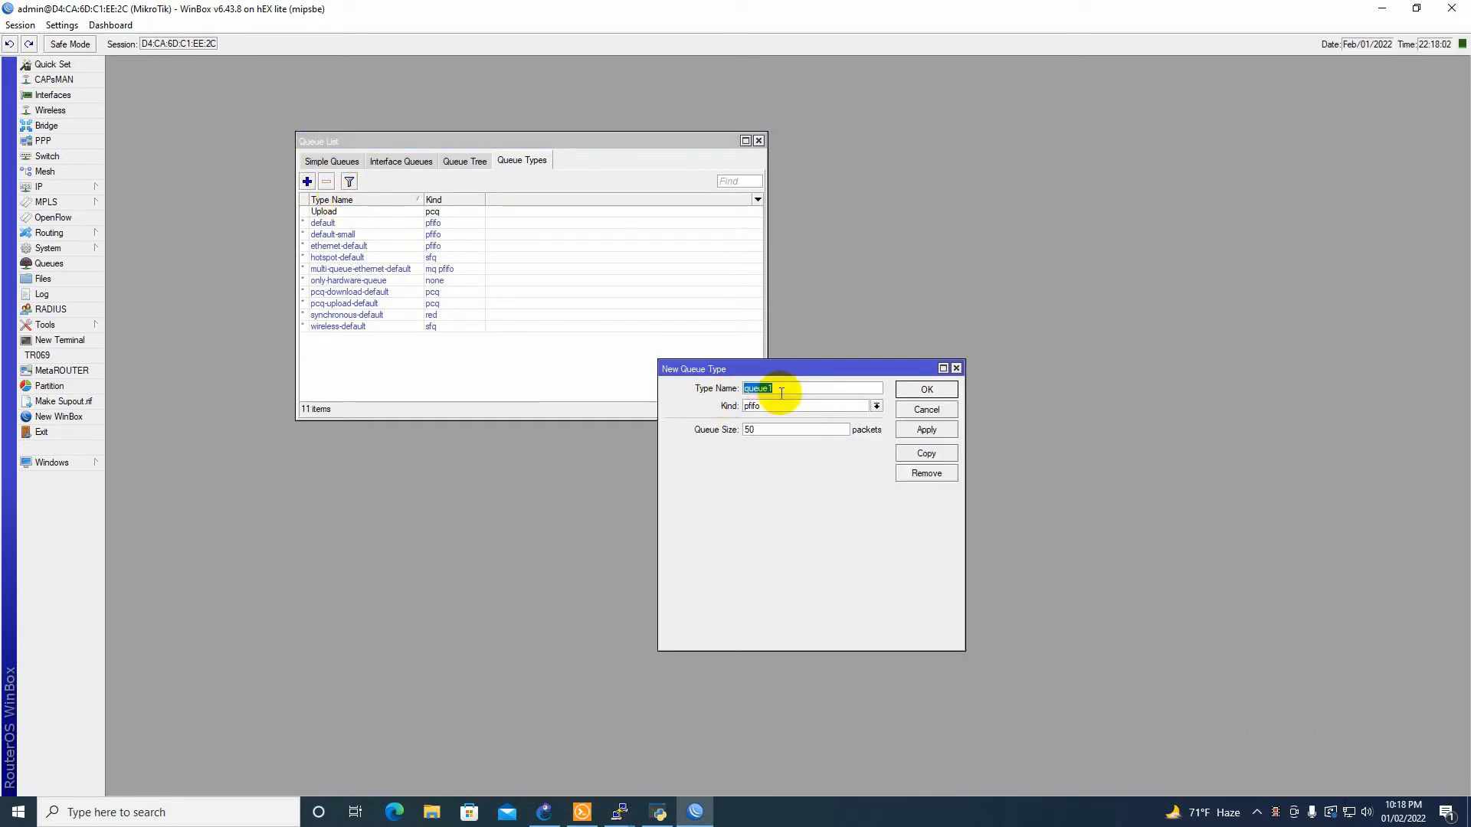
text(Download)
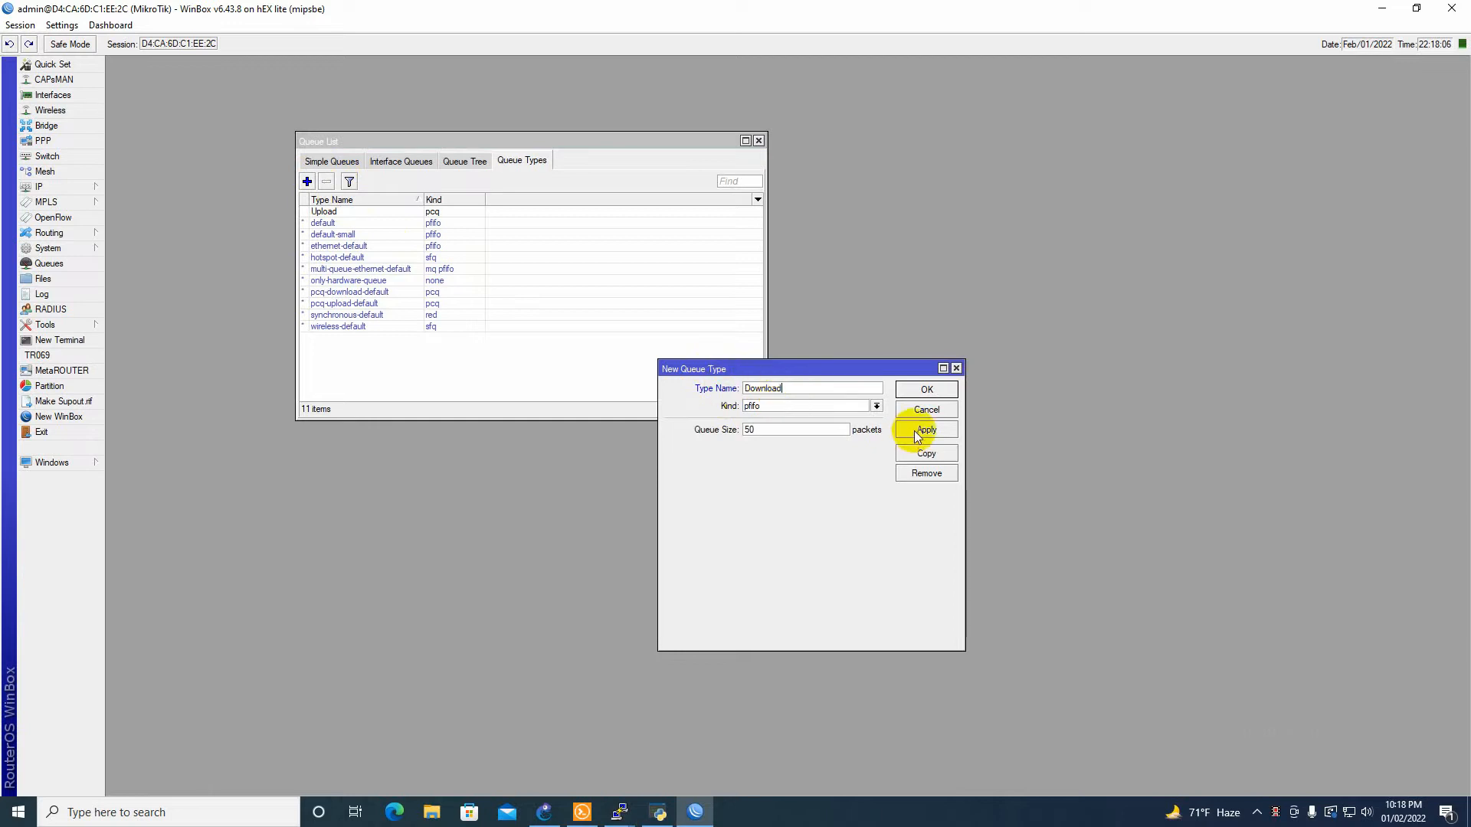
click(875, 406)
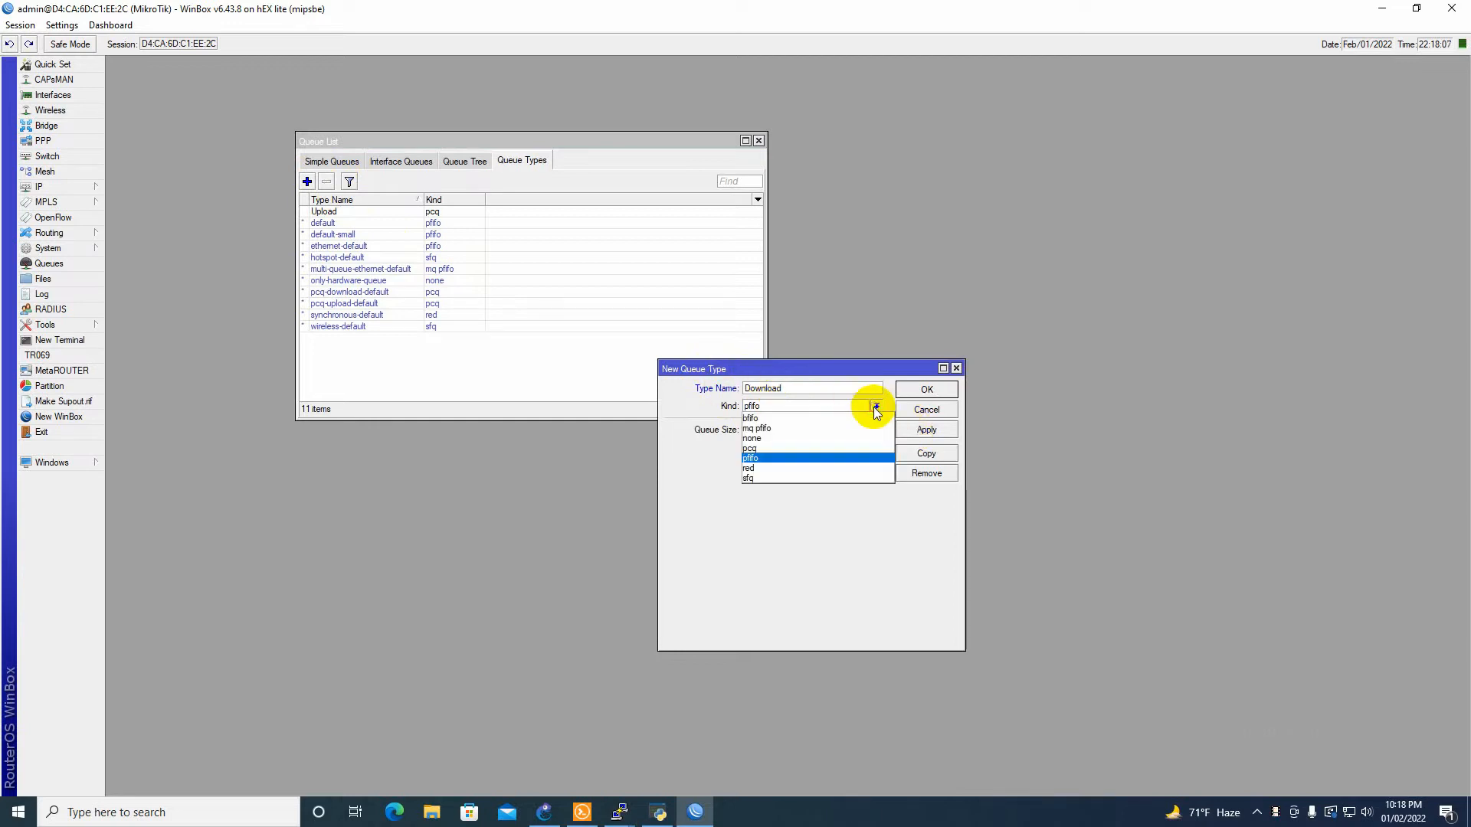
click(775, 444)
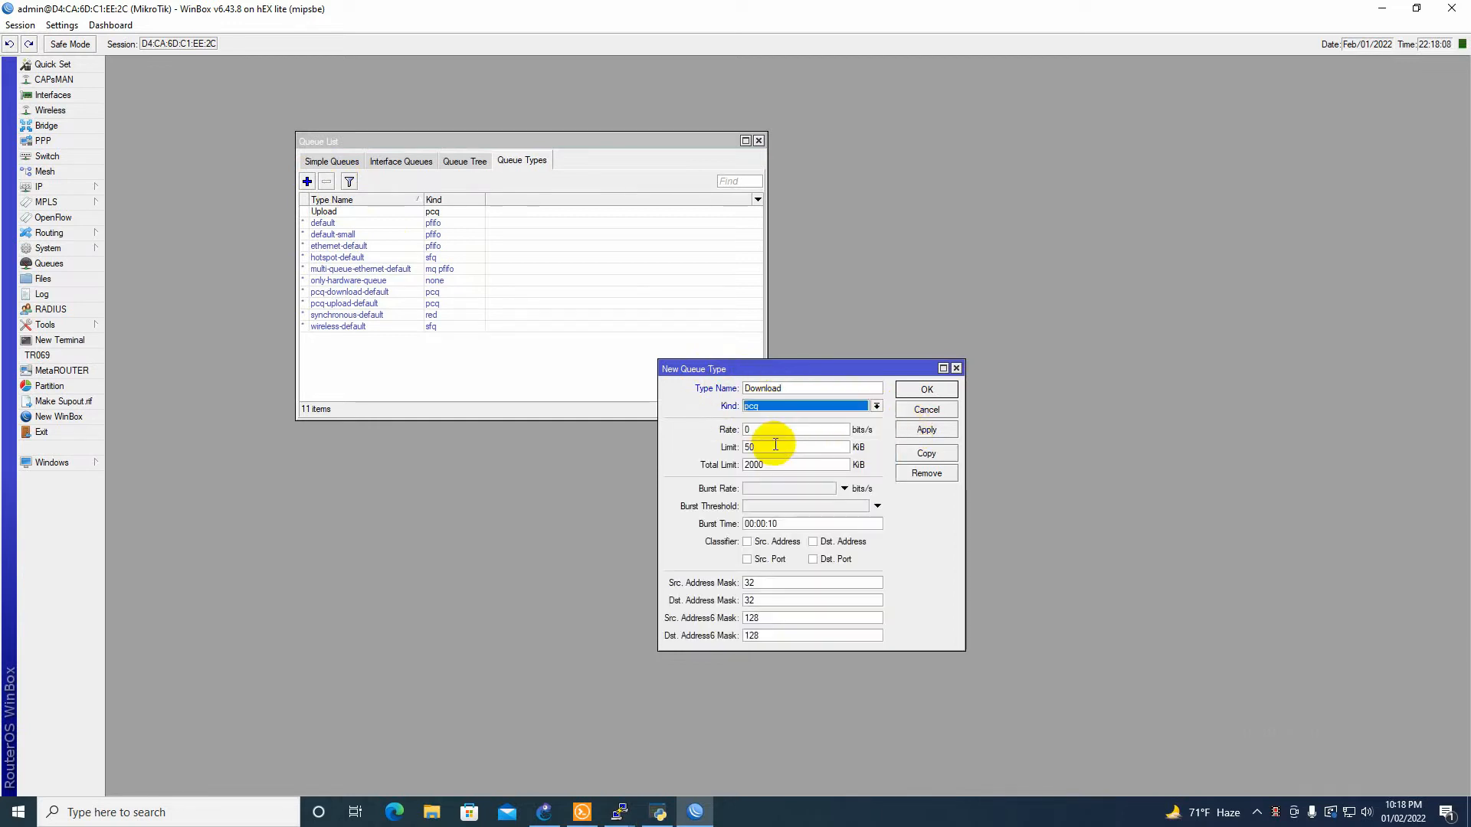
click(814, 542)
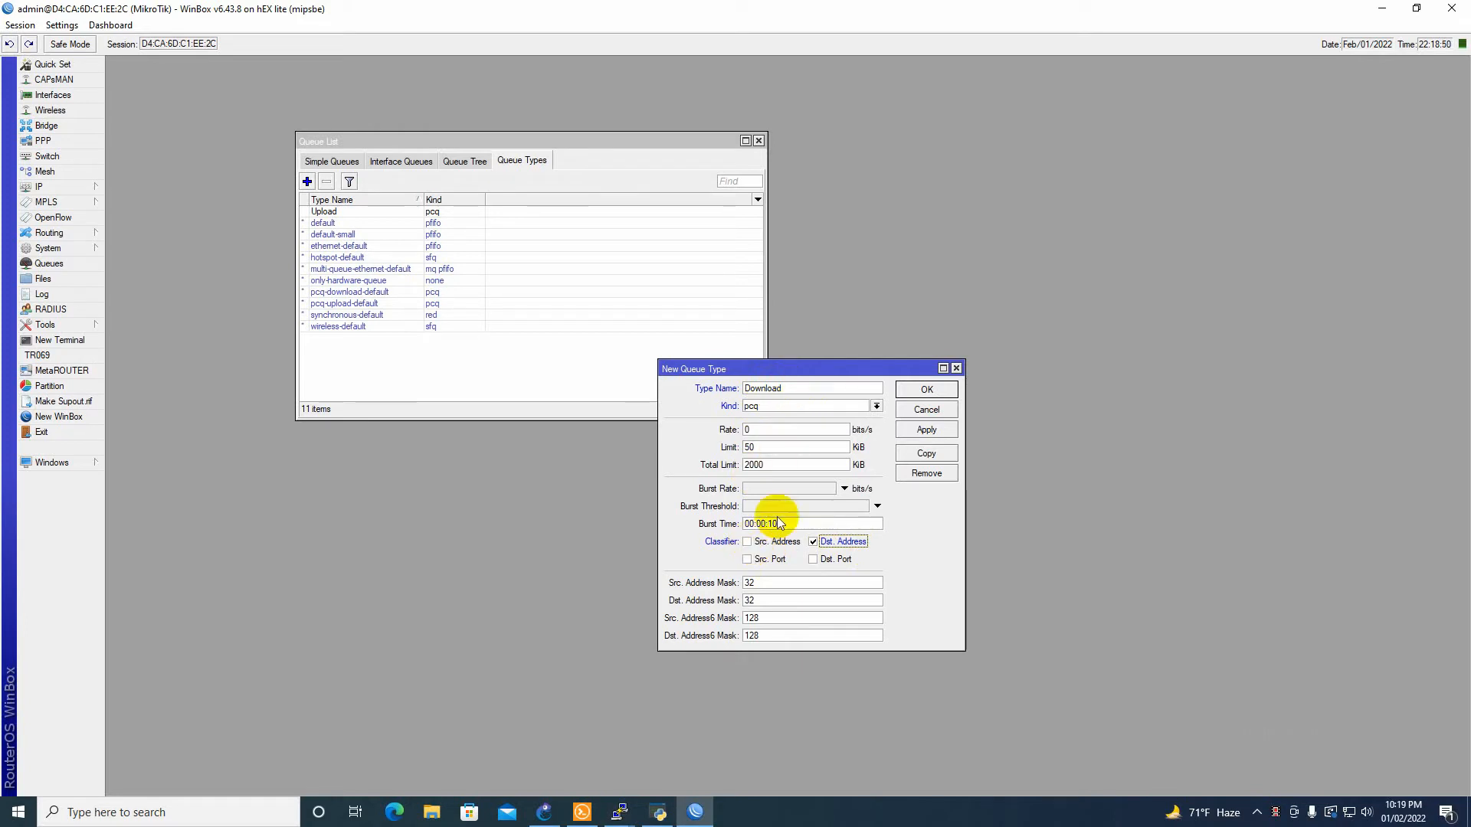
click(927, 431)
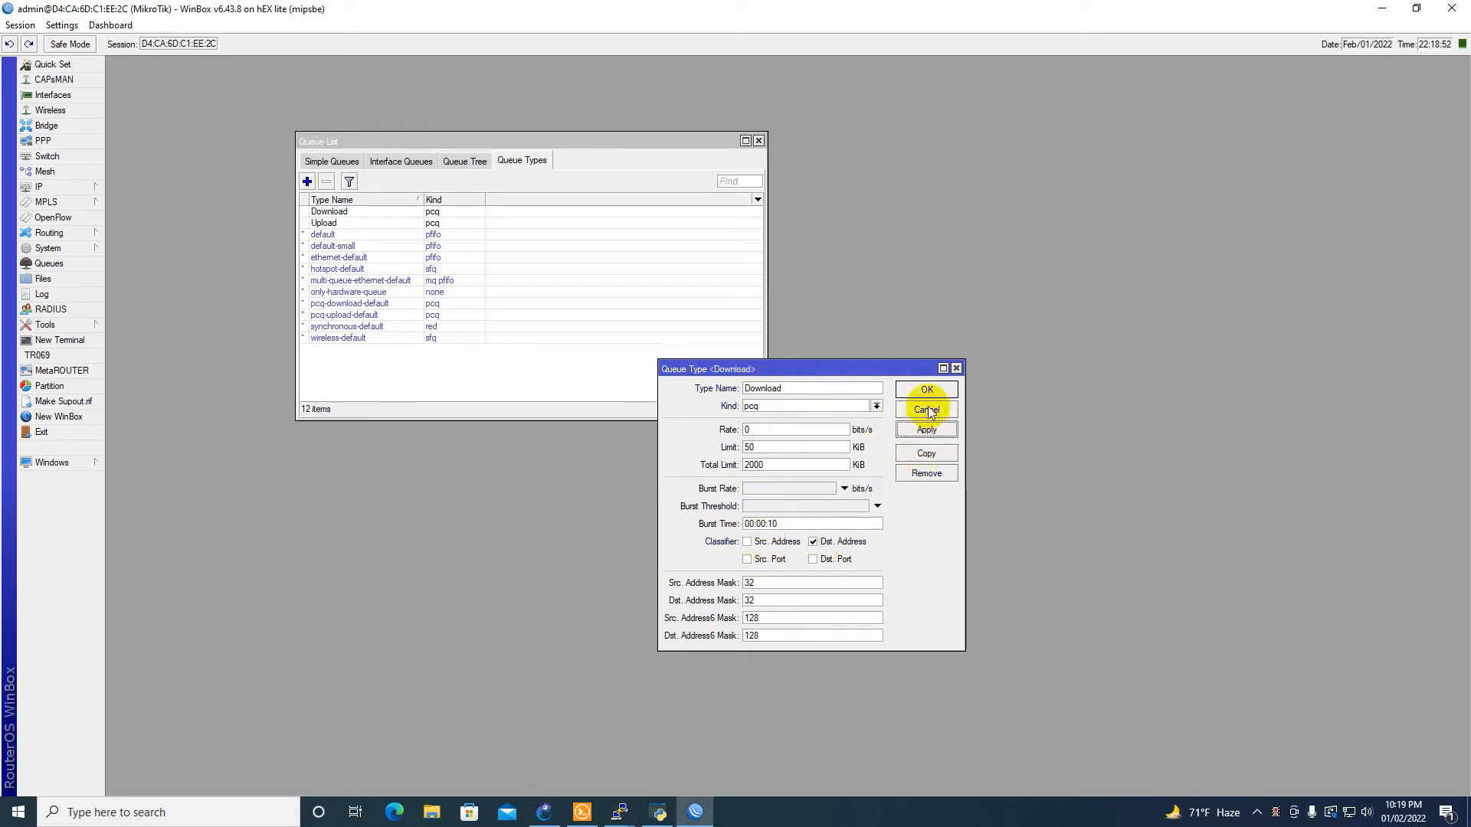
click(926, 390)
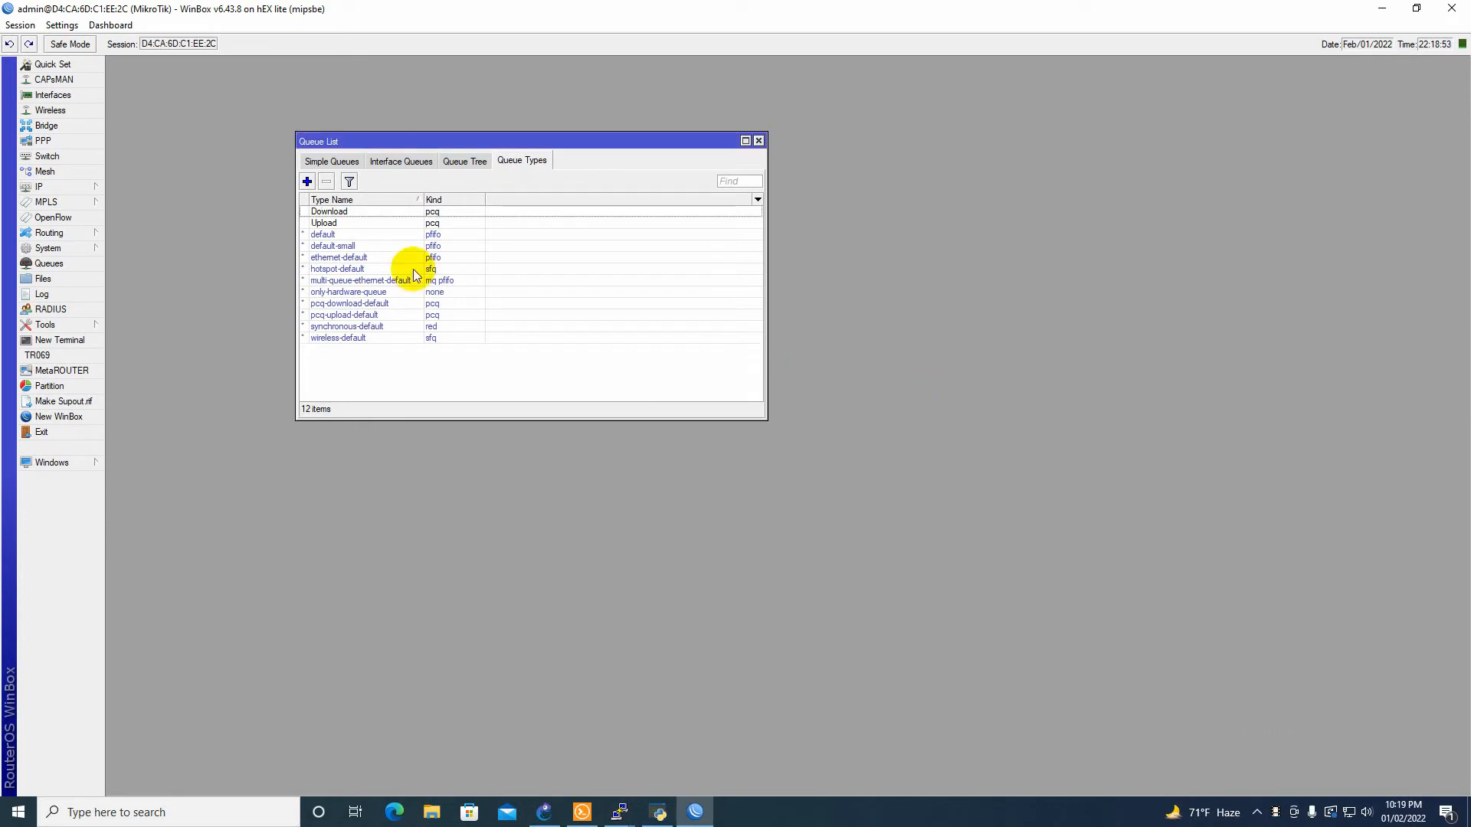
click(379, 223)
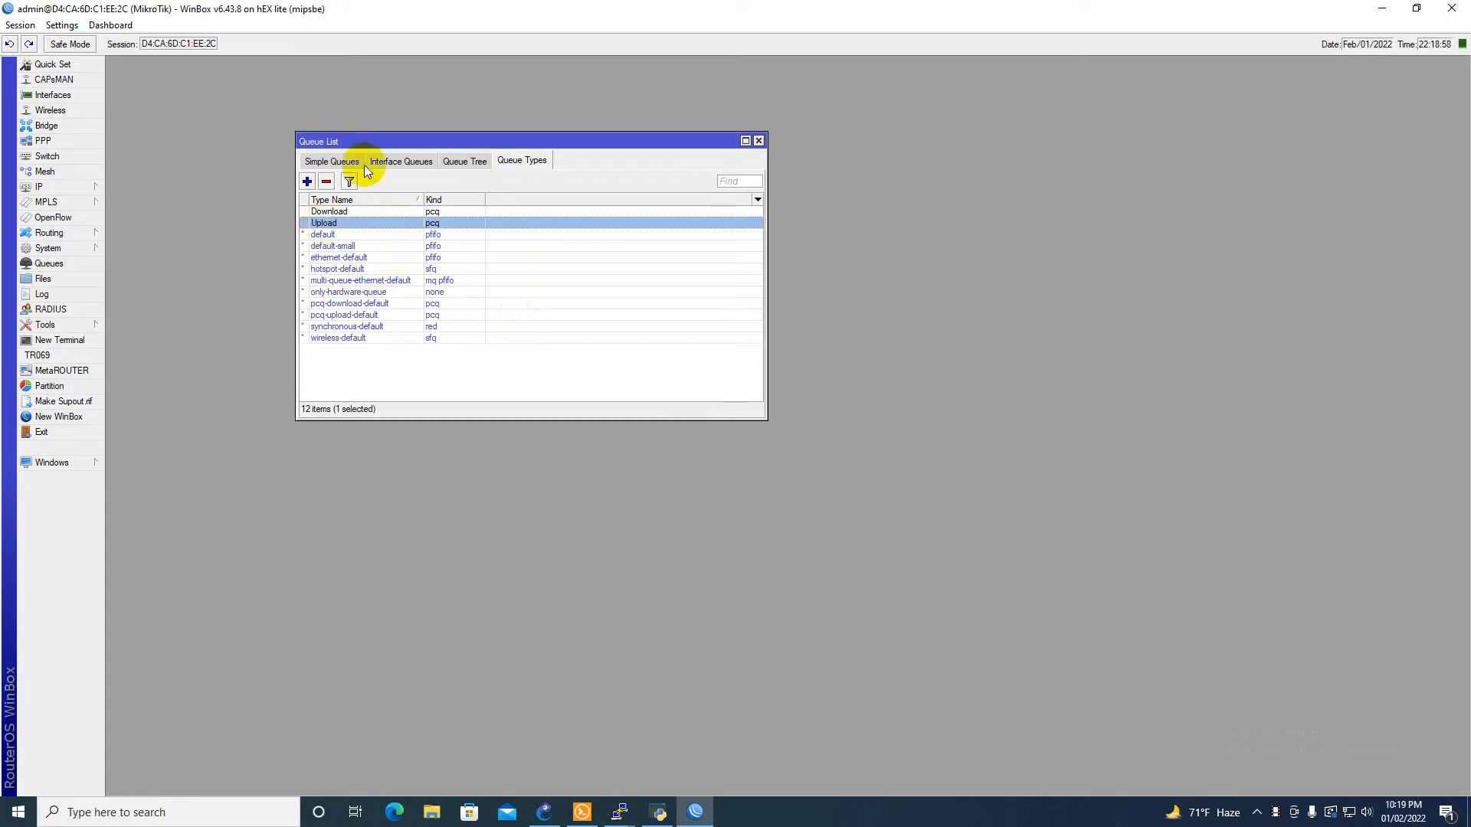
Start a new simple queue named LAN with 192.168.1.0/24 as its target
click(332, 164)
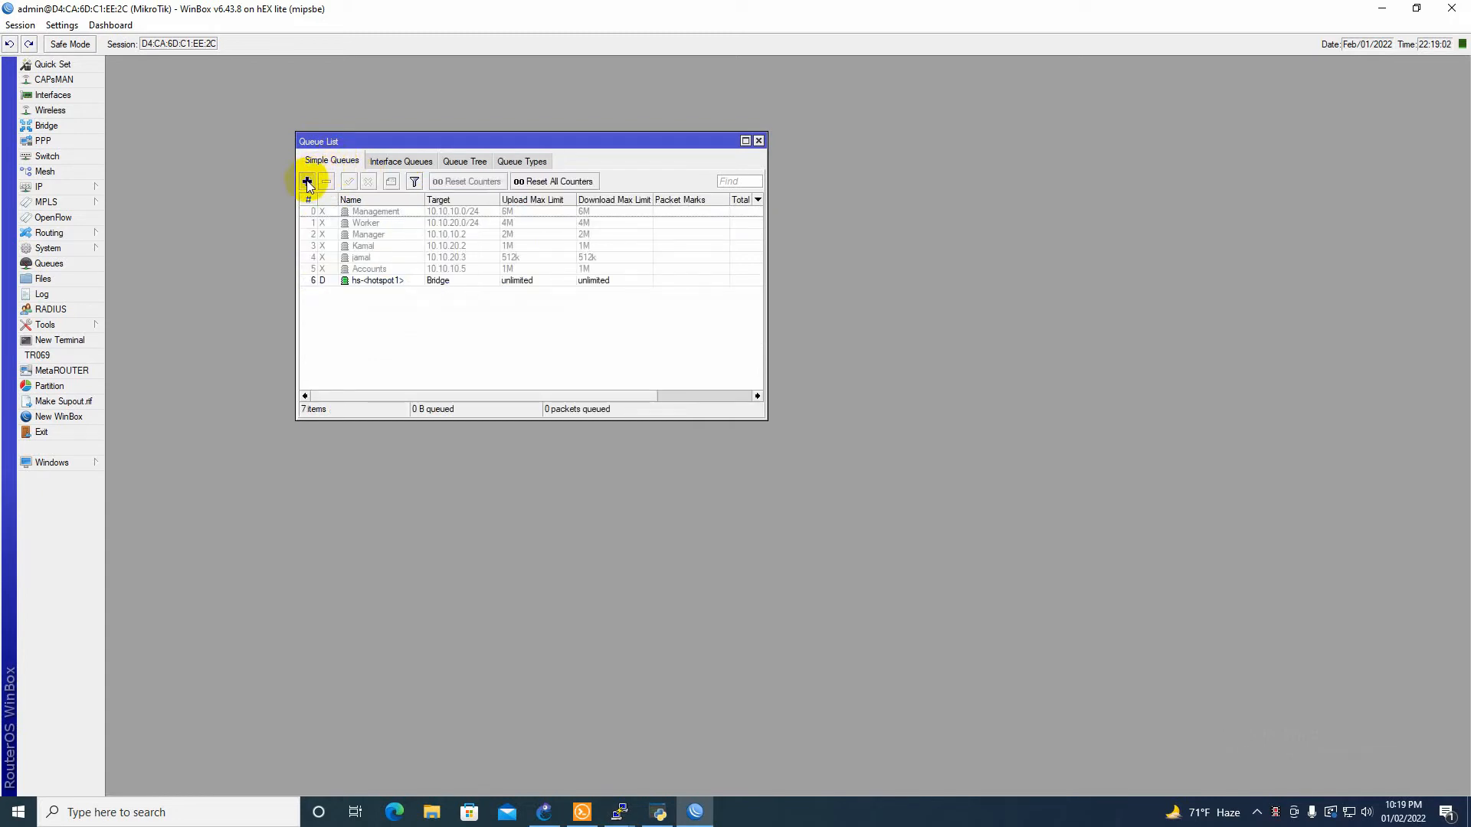
click(307, 182)
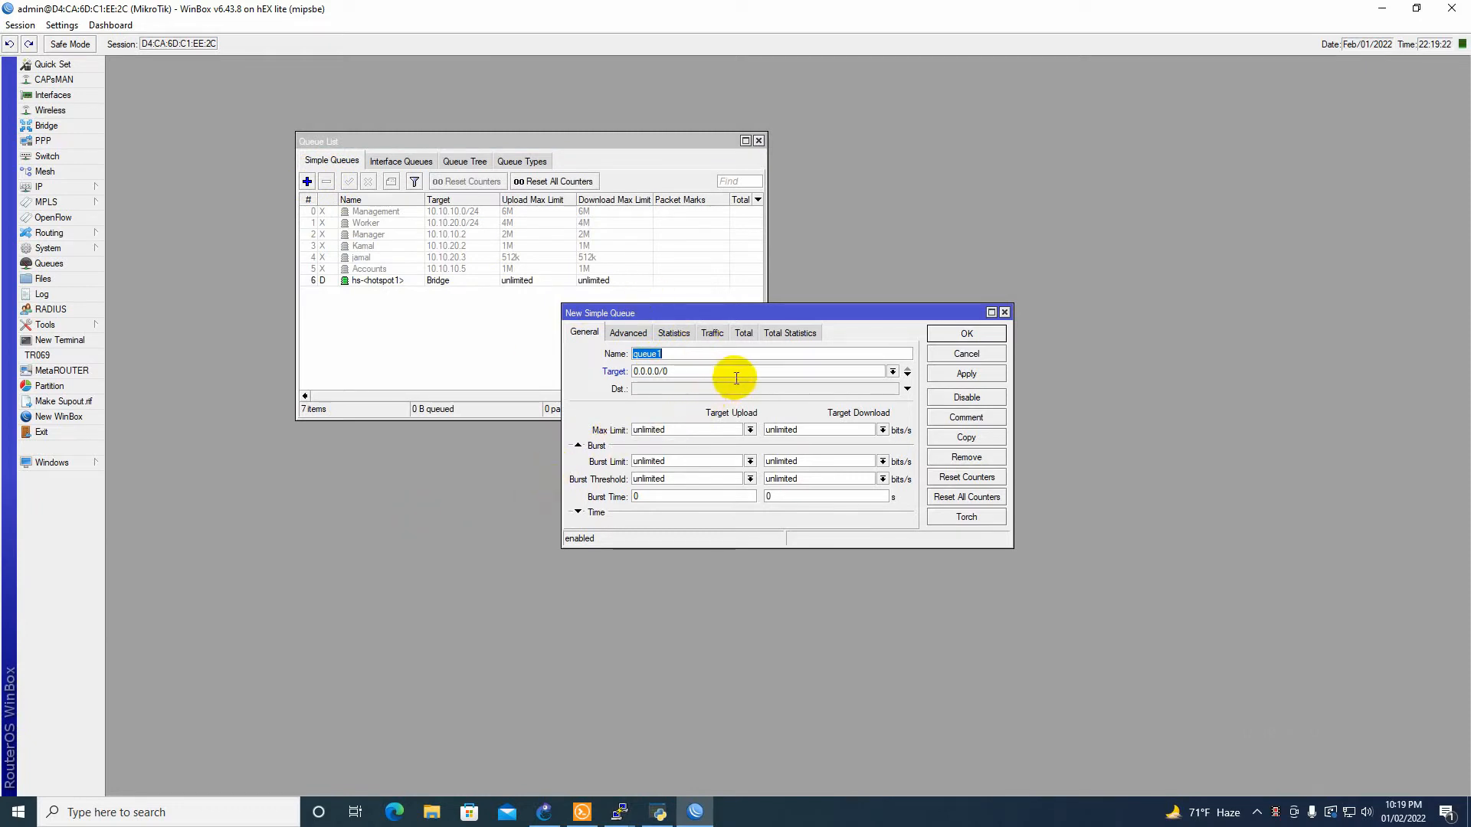
drag(732, 374, 597, 369)
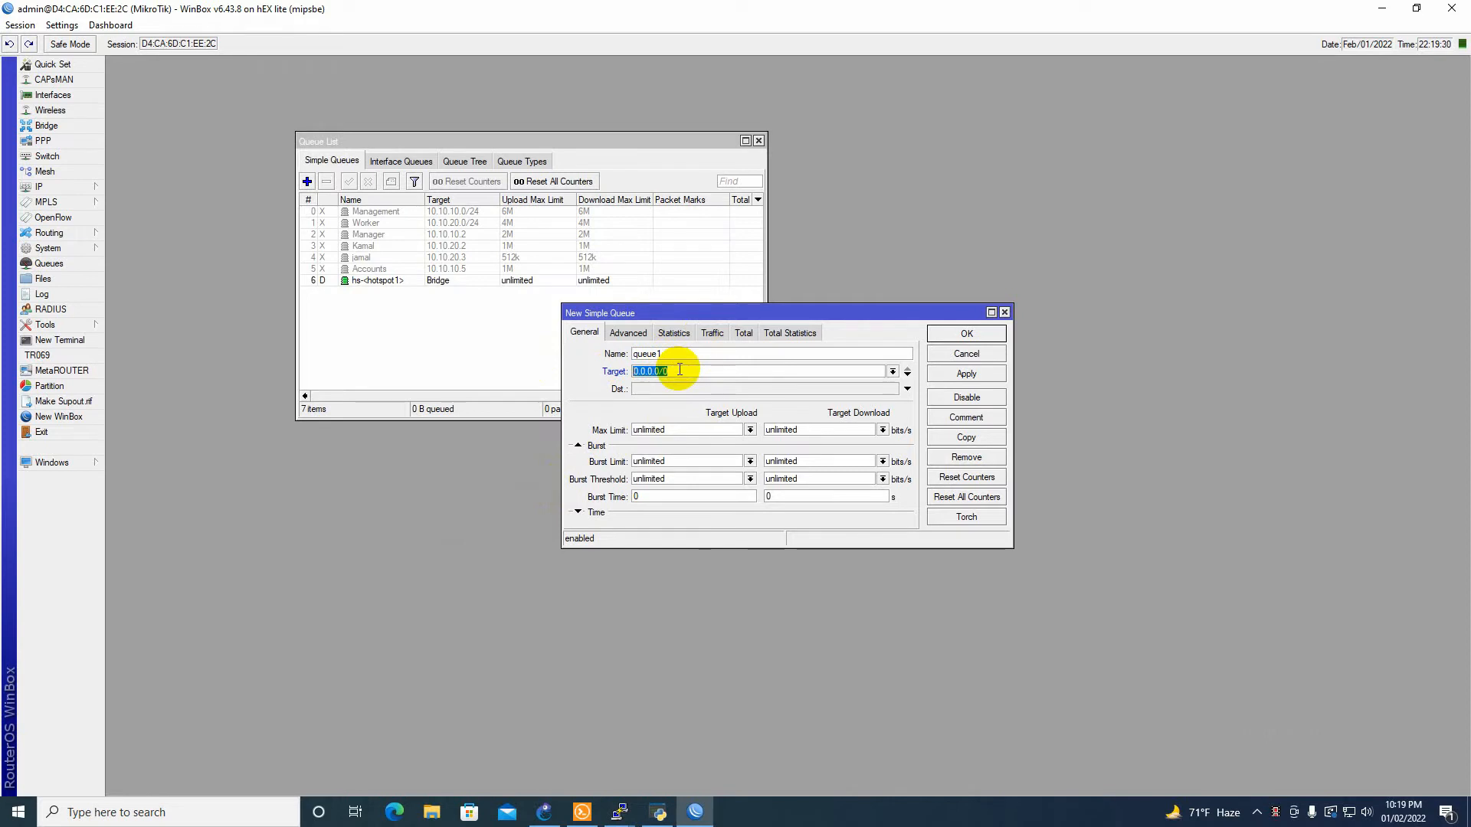
text(192.168.1.0/24)
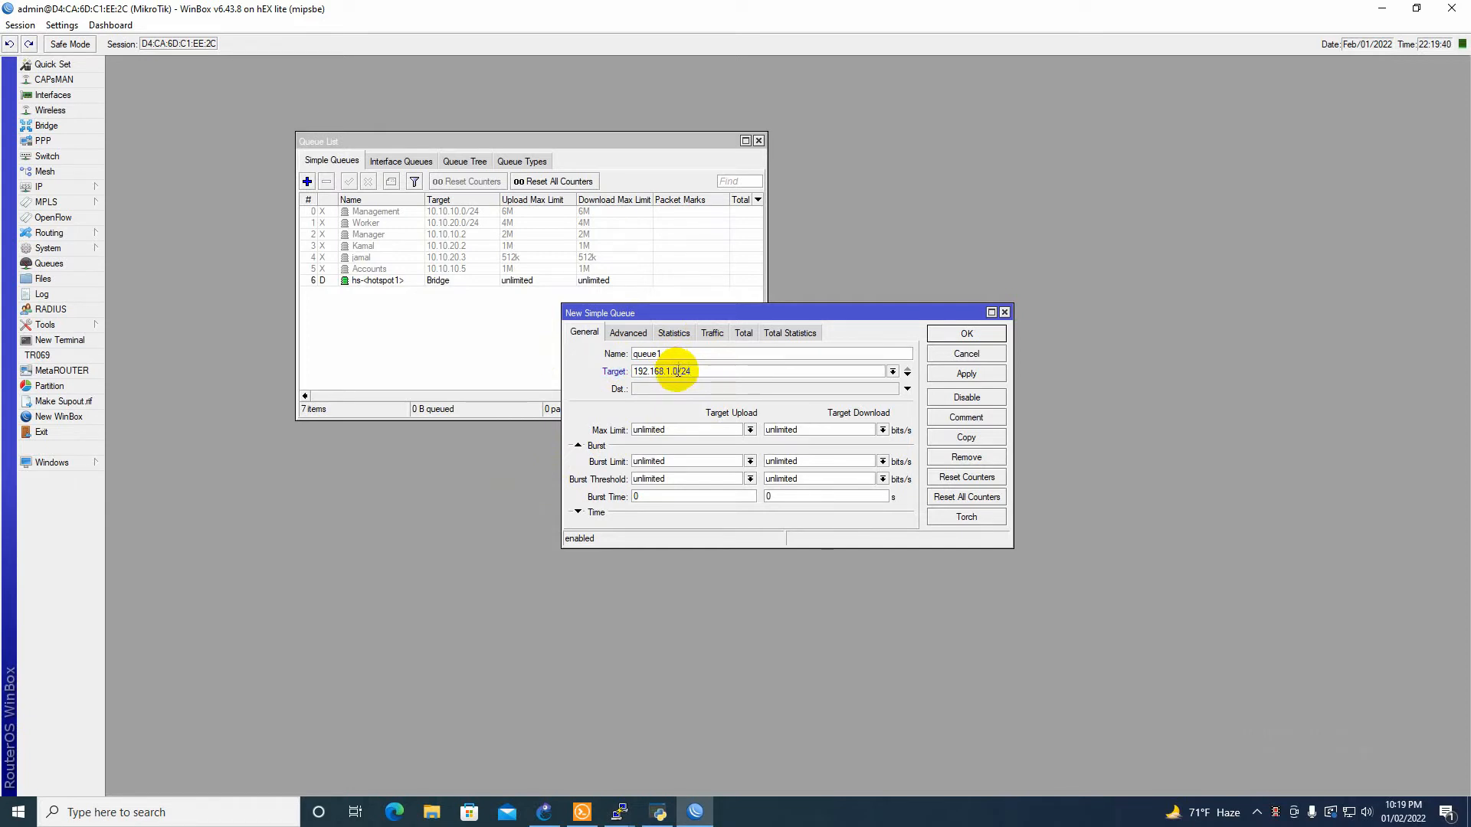
double_click(650, 355)
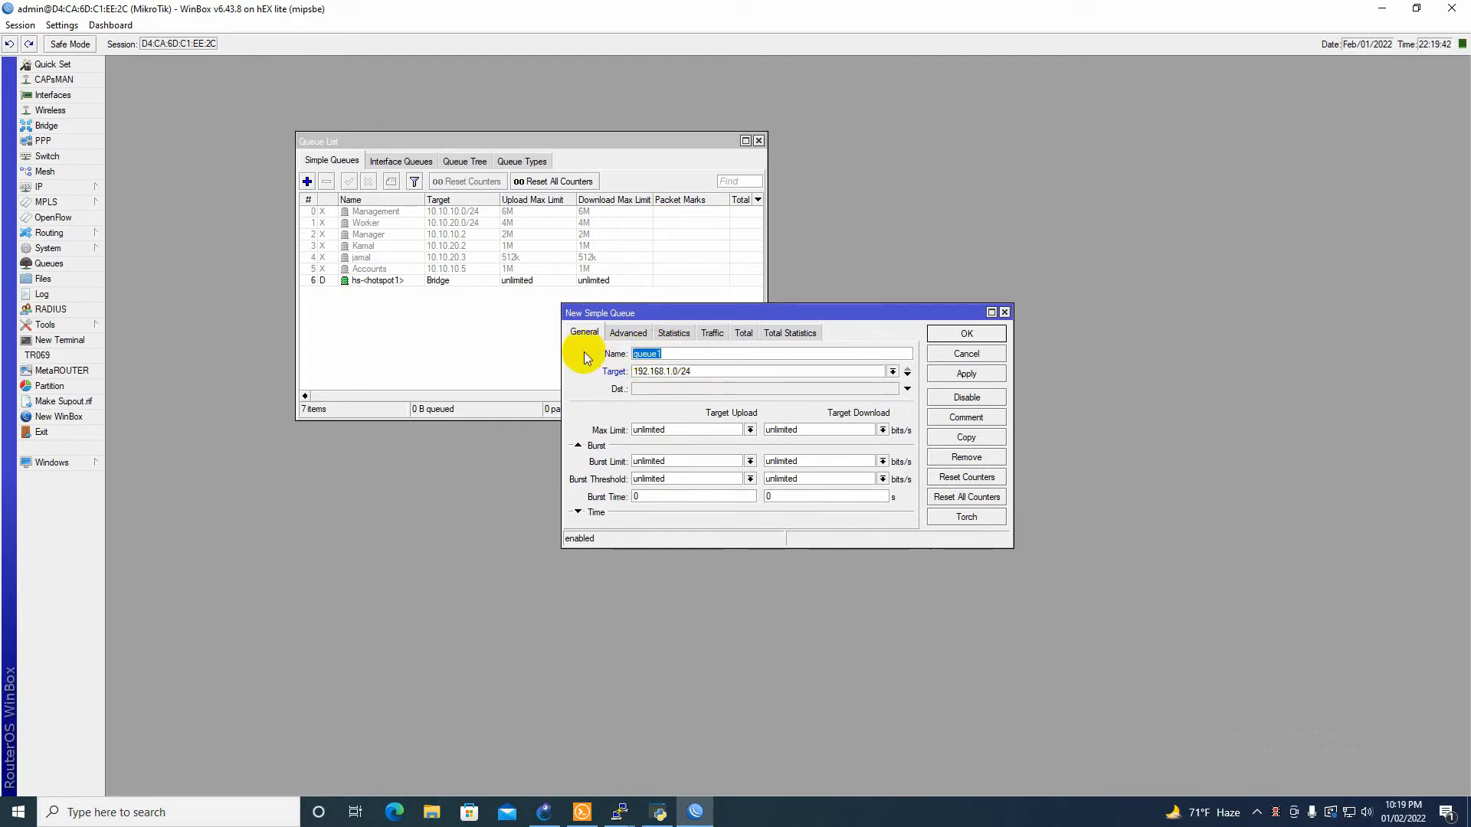
text(LAN)
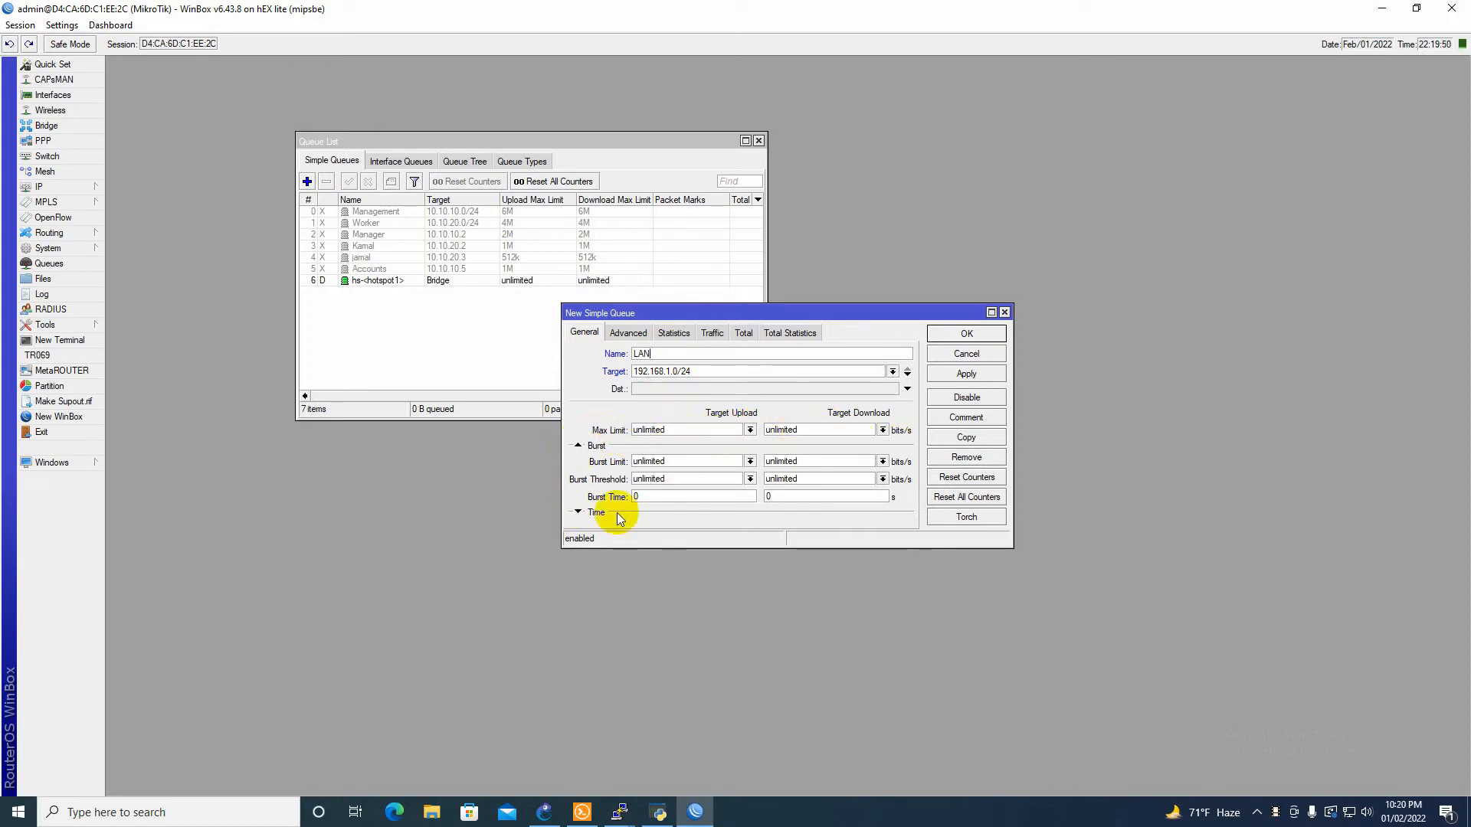
Assign queue type Upload to the LAN queue's target upload and Download to its target download, and save the queue
click(636, 337)
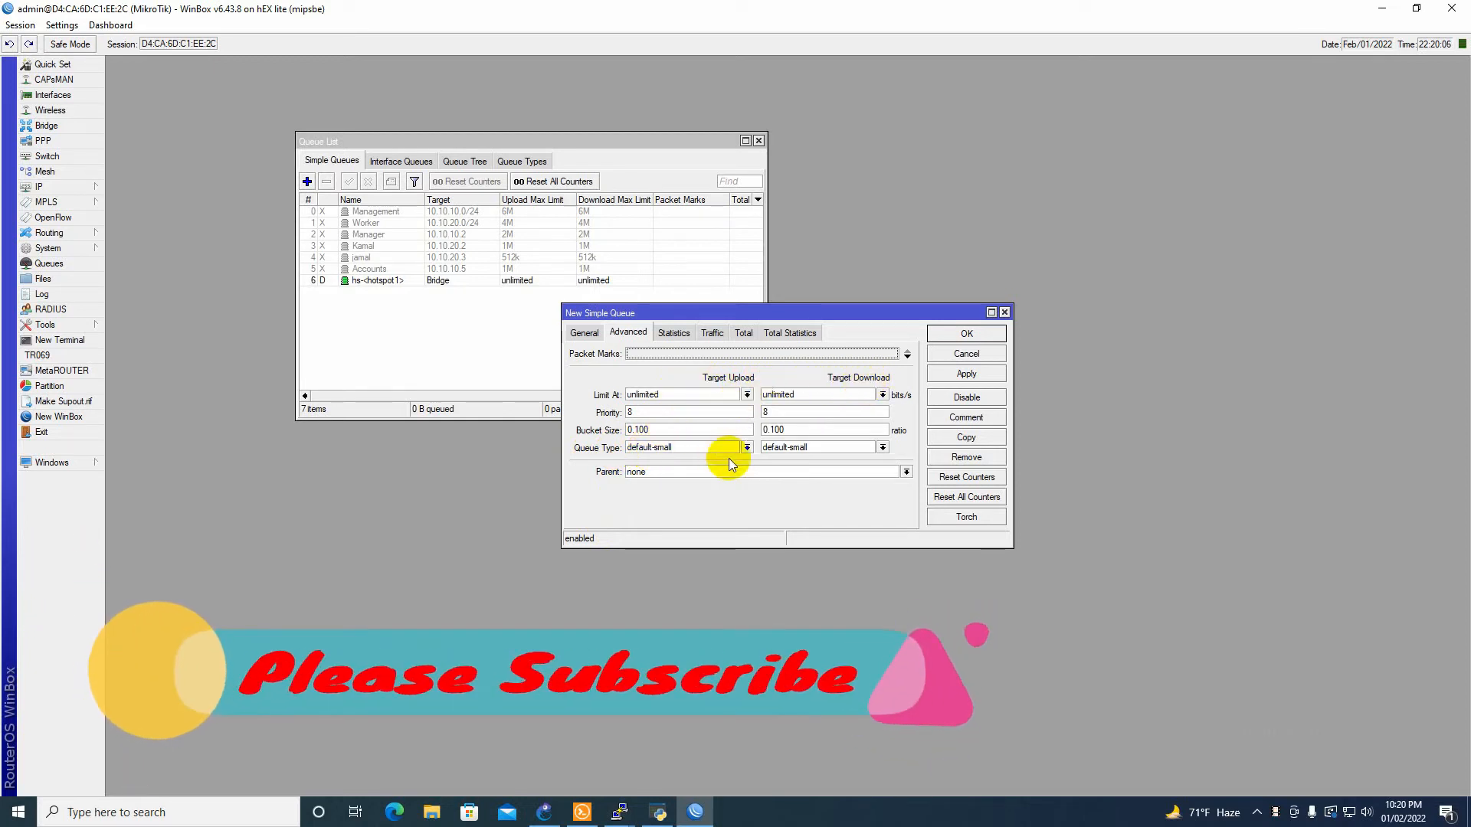
click(745, 448)
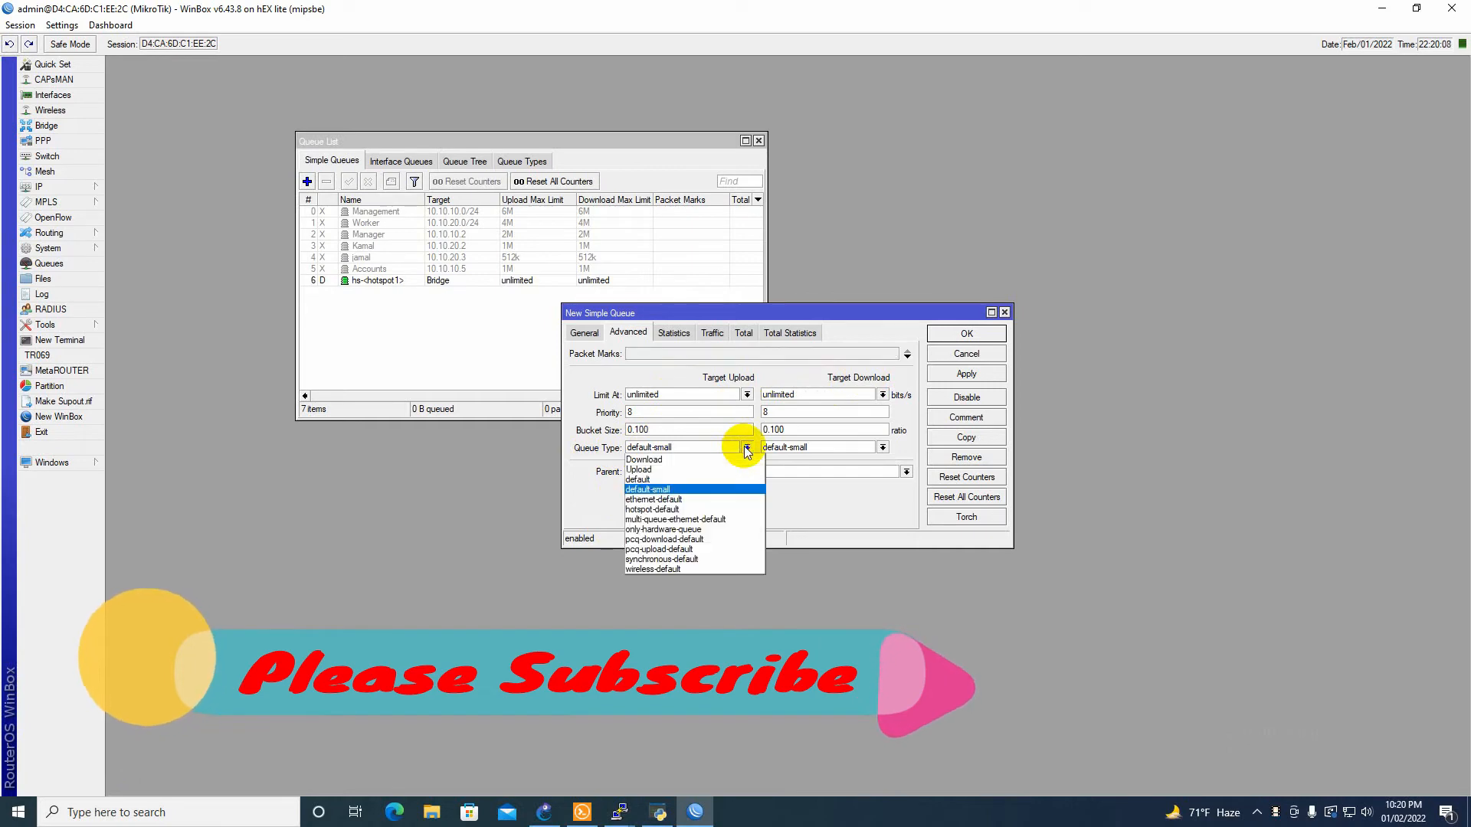
click(642, 469)
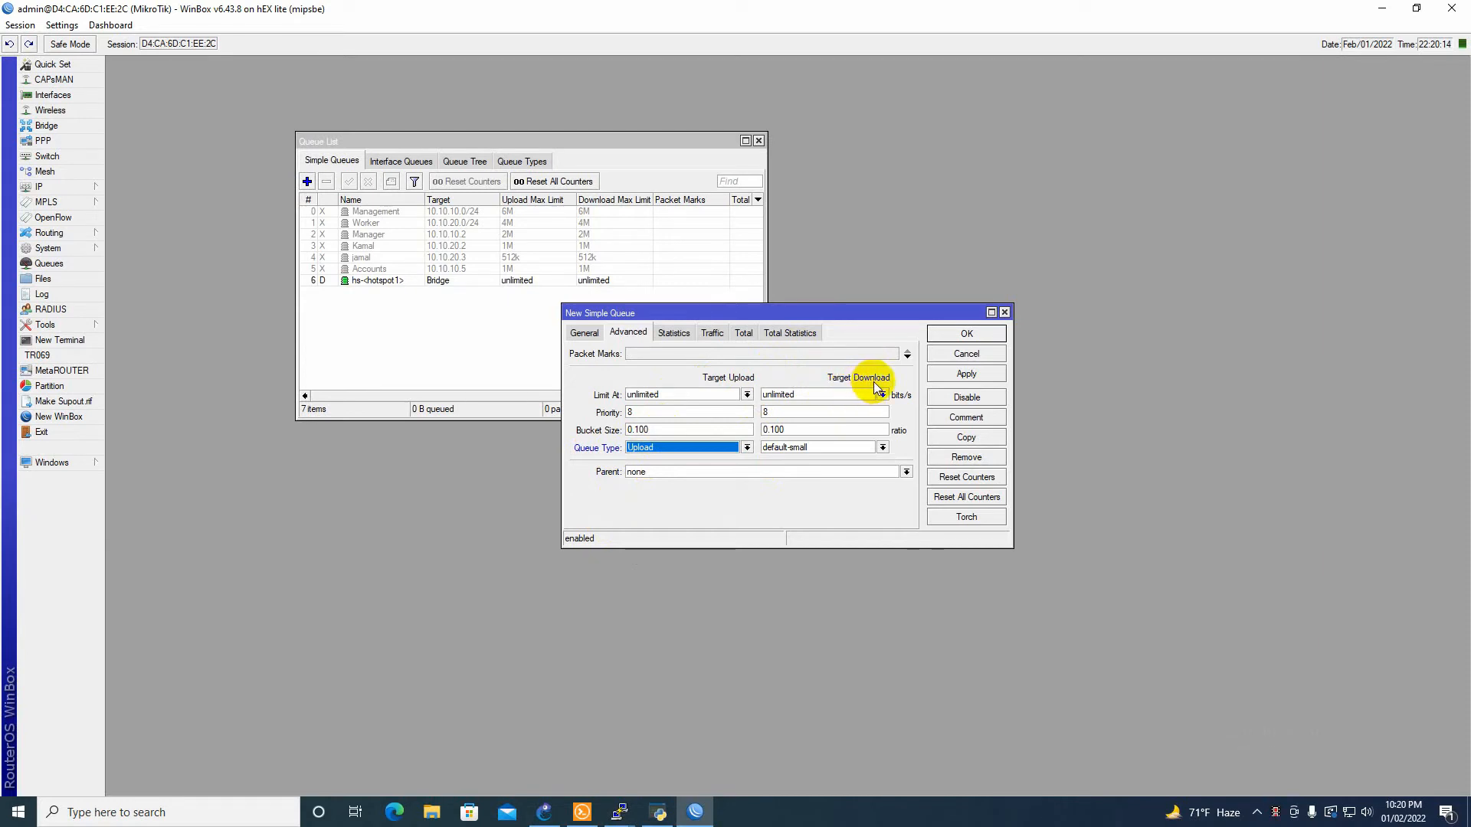
click(882, 447)
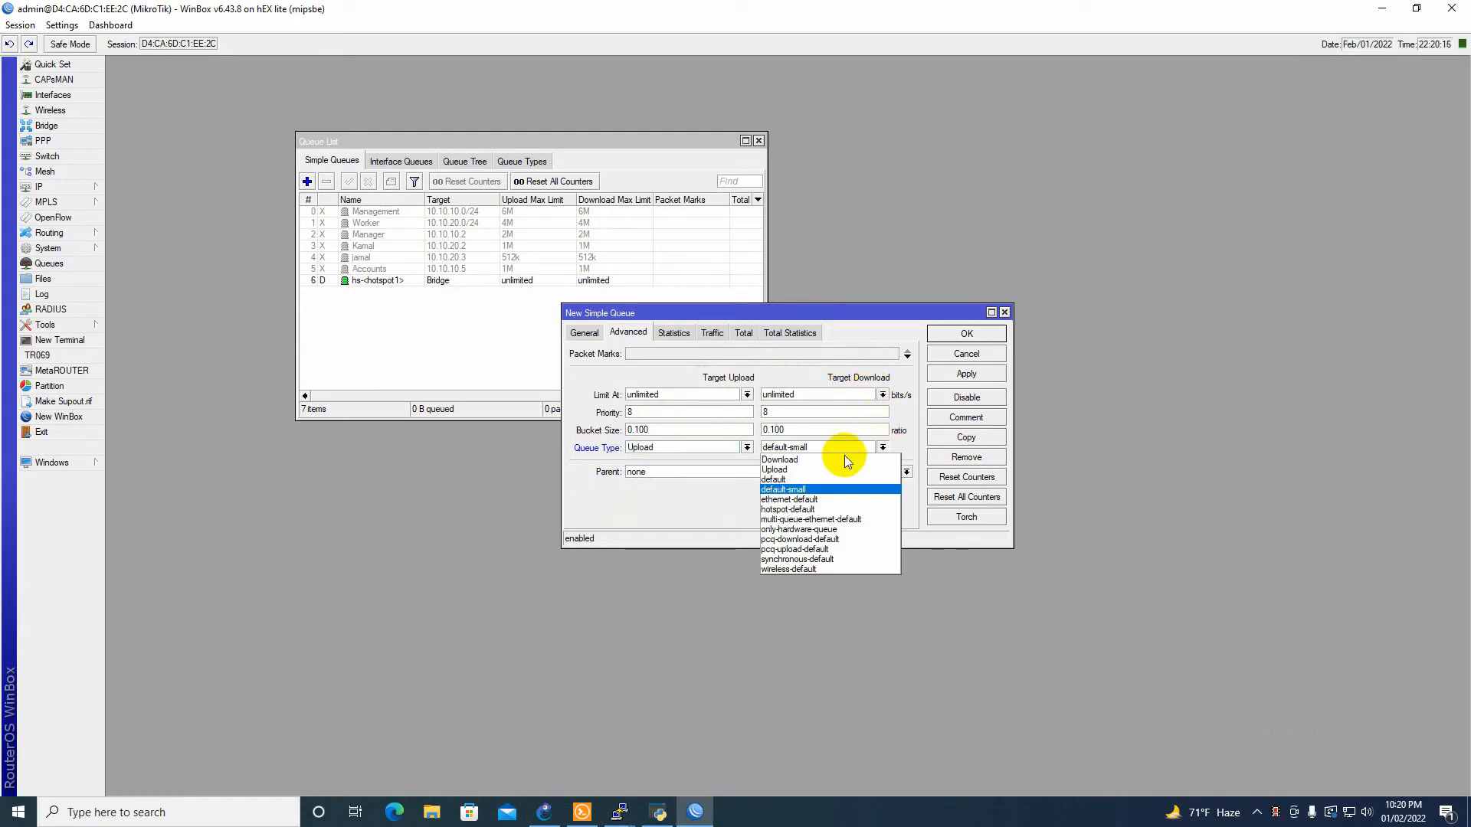
click(844, 458)
click(960, 378)
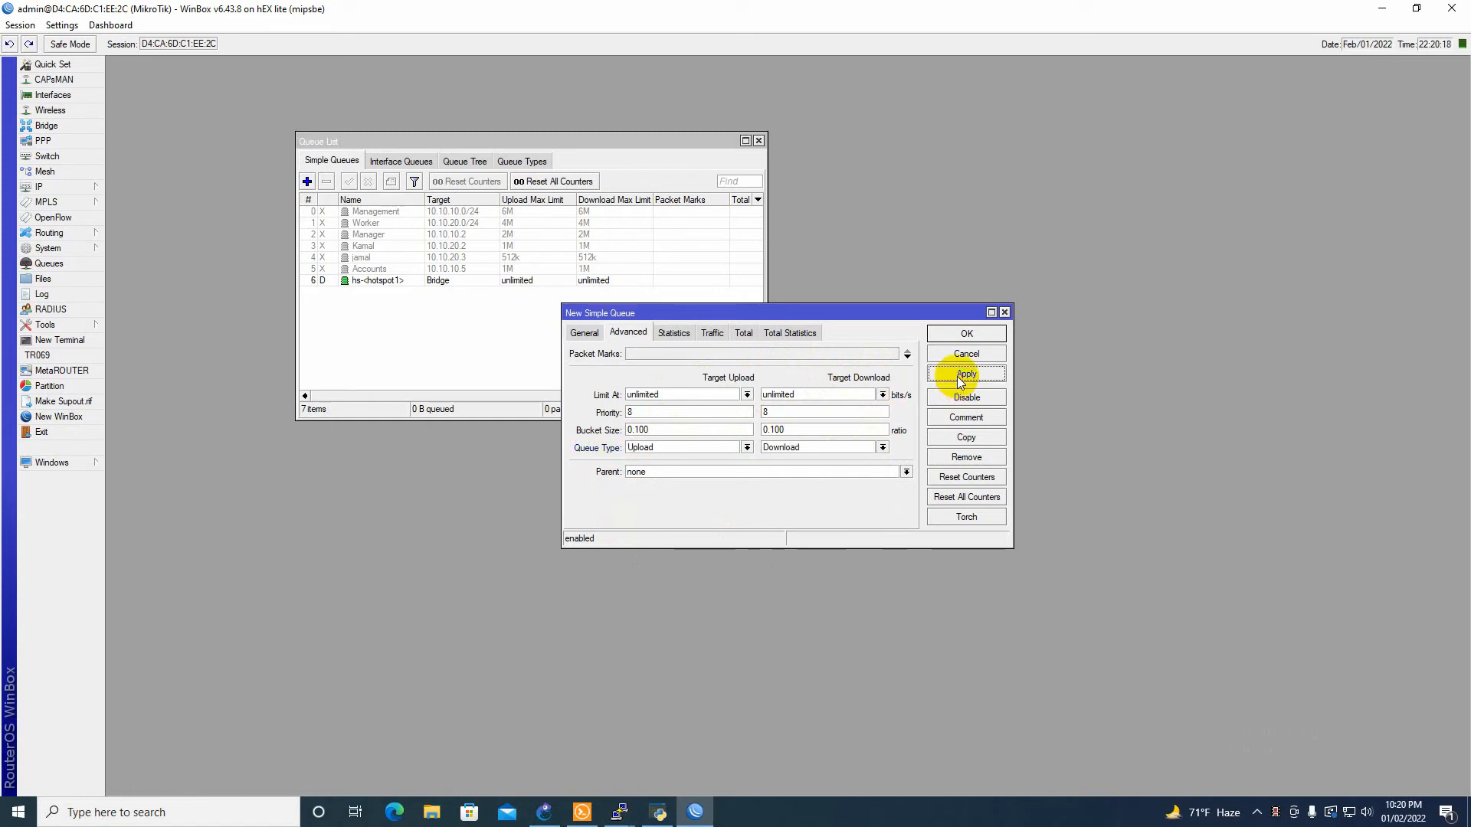
click(966, 335)
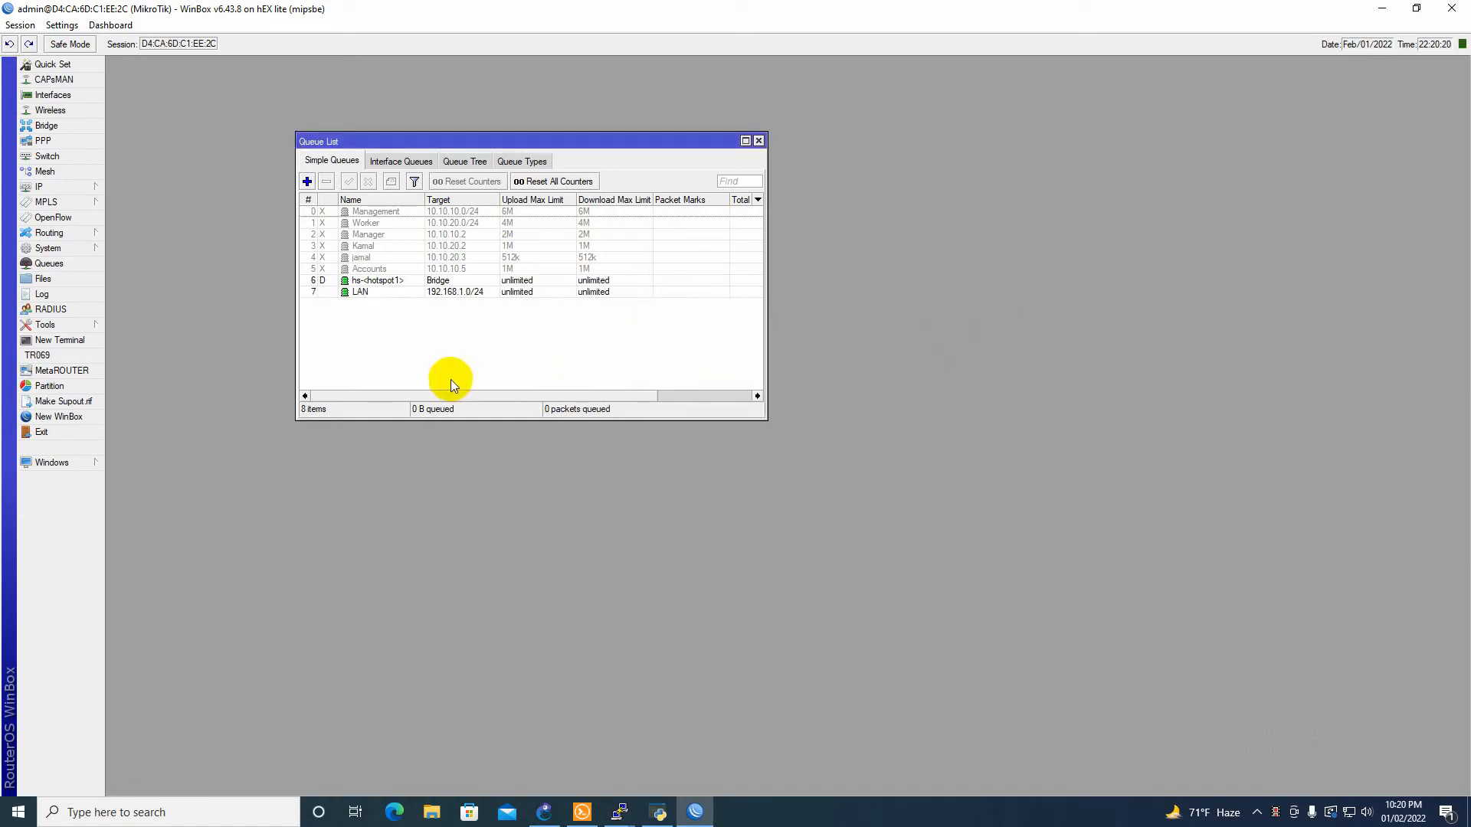
click(413, 293)
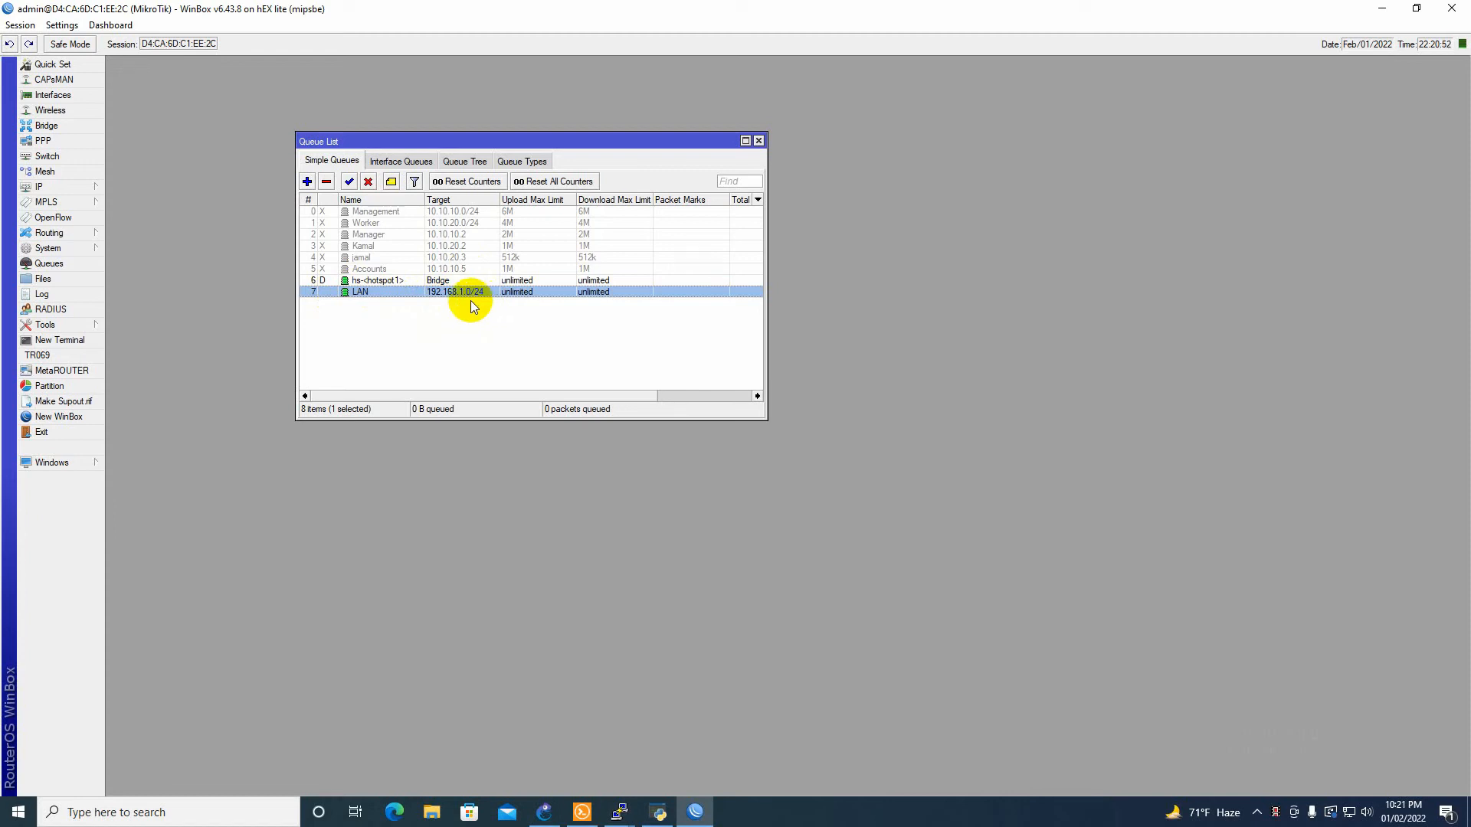
click(427, 223)
click(443, 260)
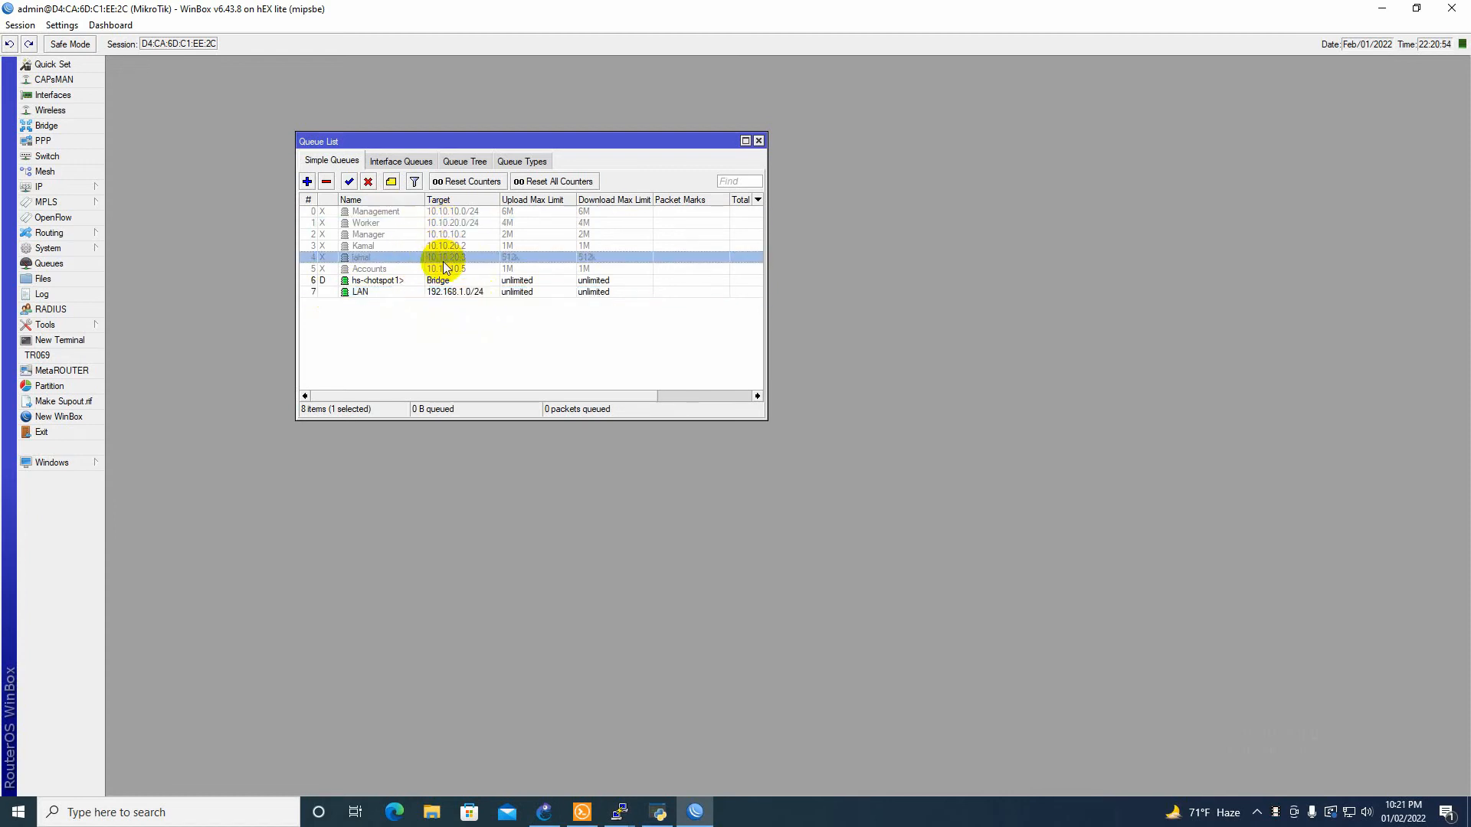
click(440, 292)
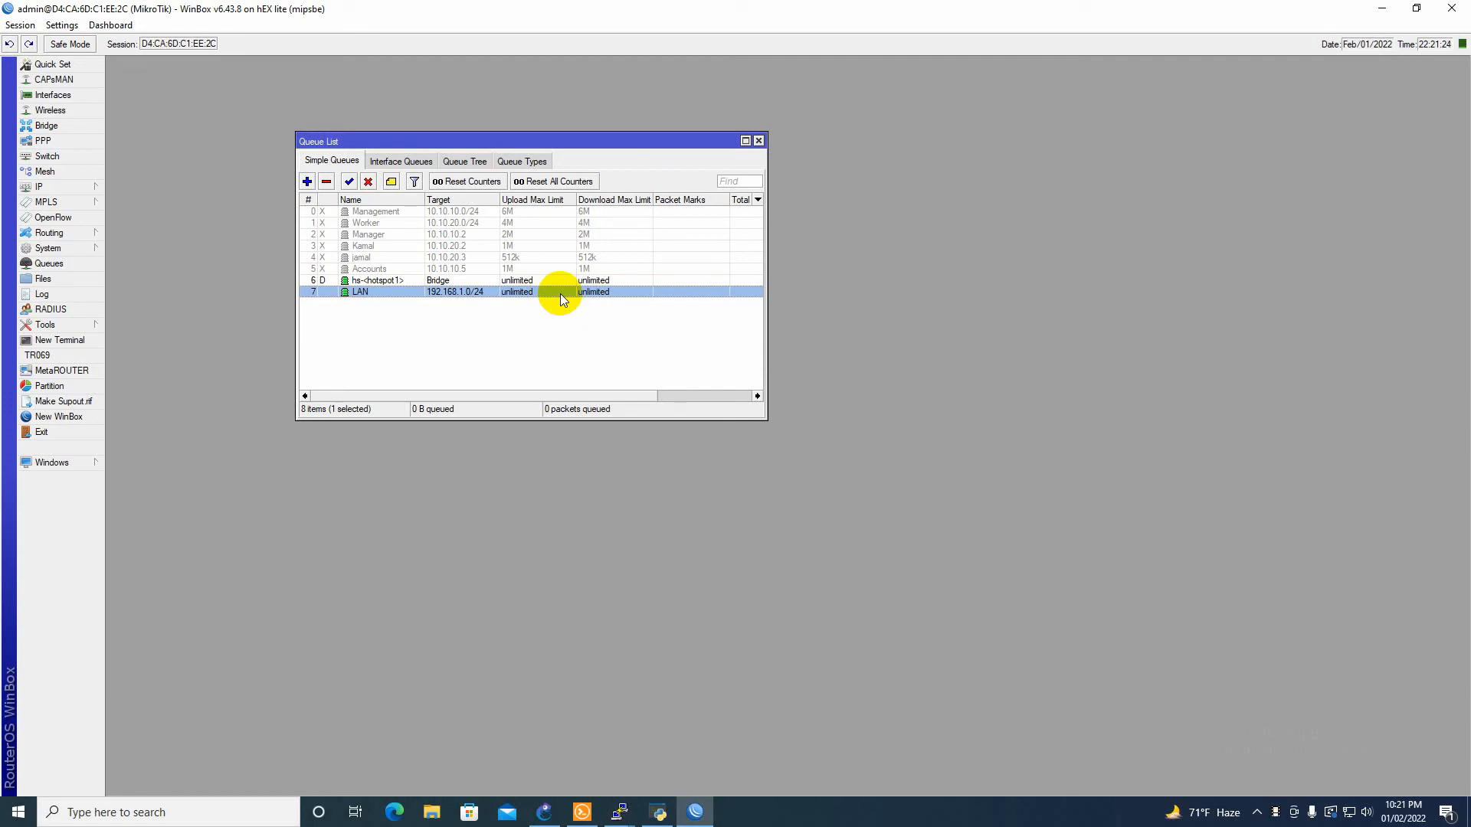
click(474, 257)
click(470, 269)
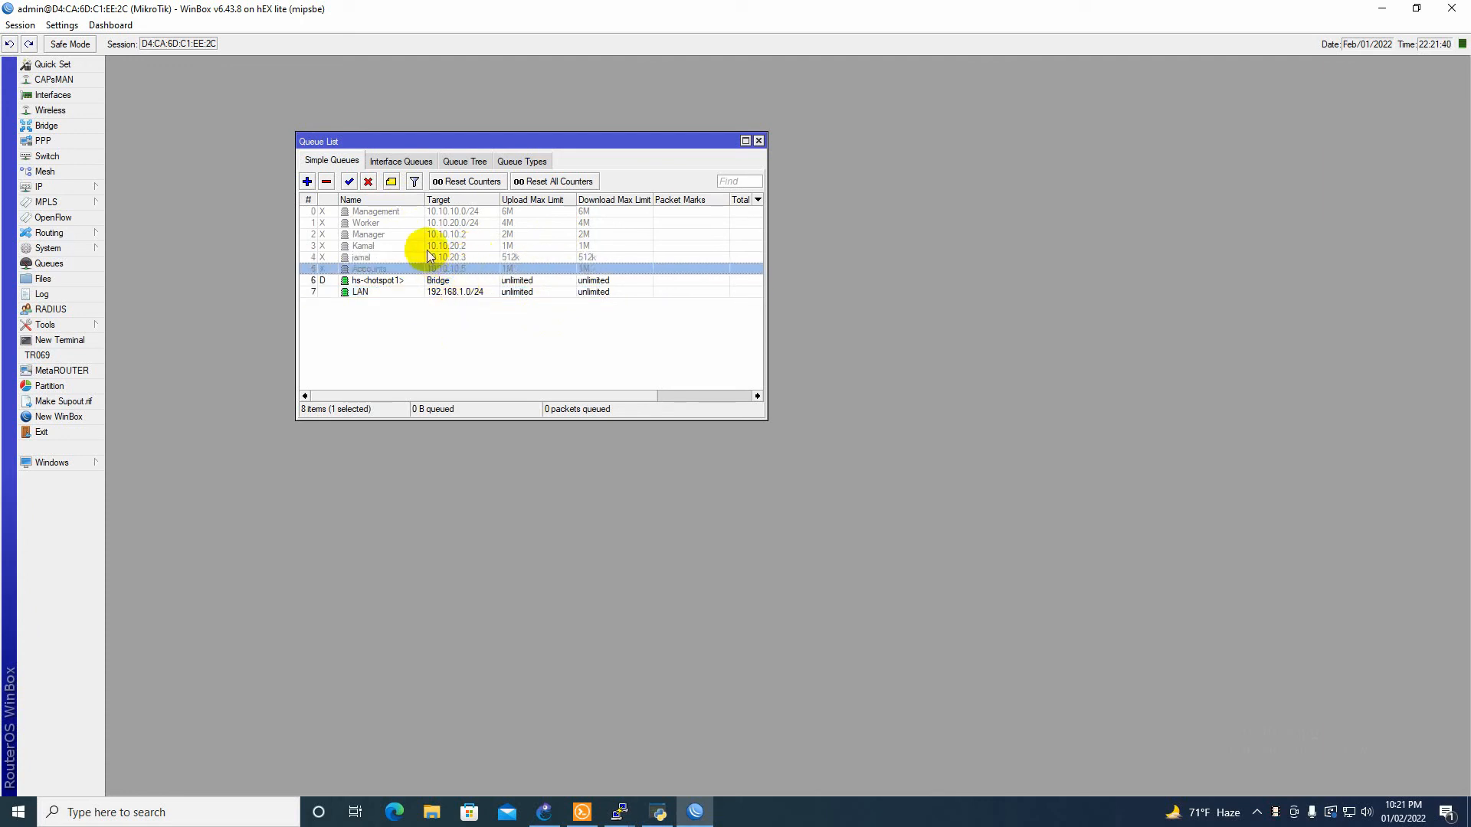
click(436, 235)
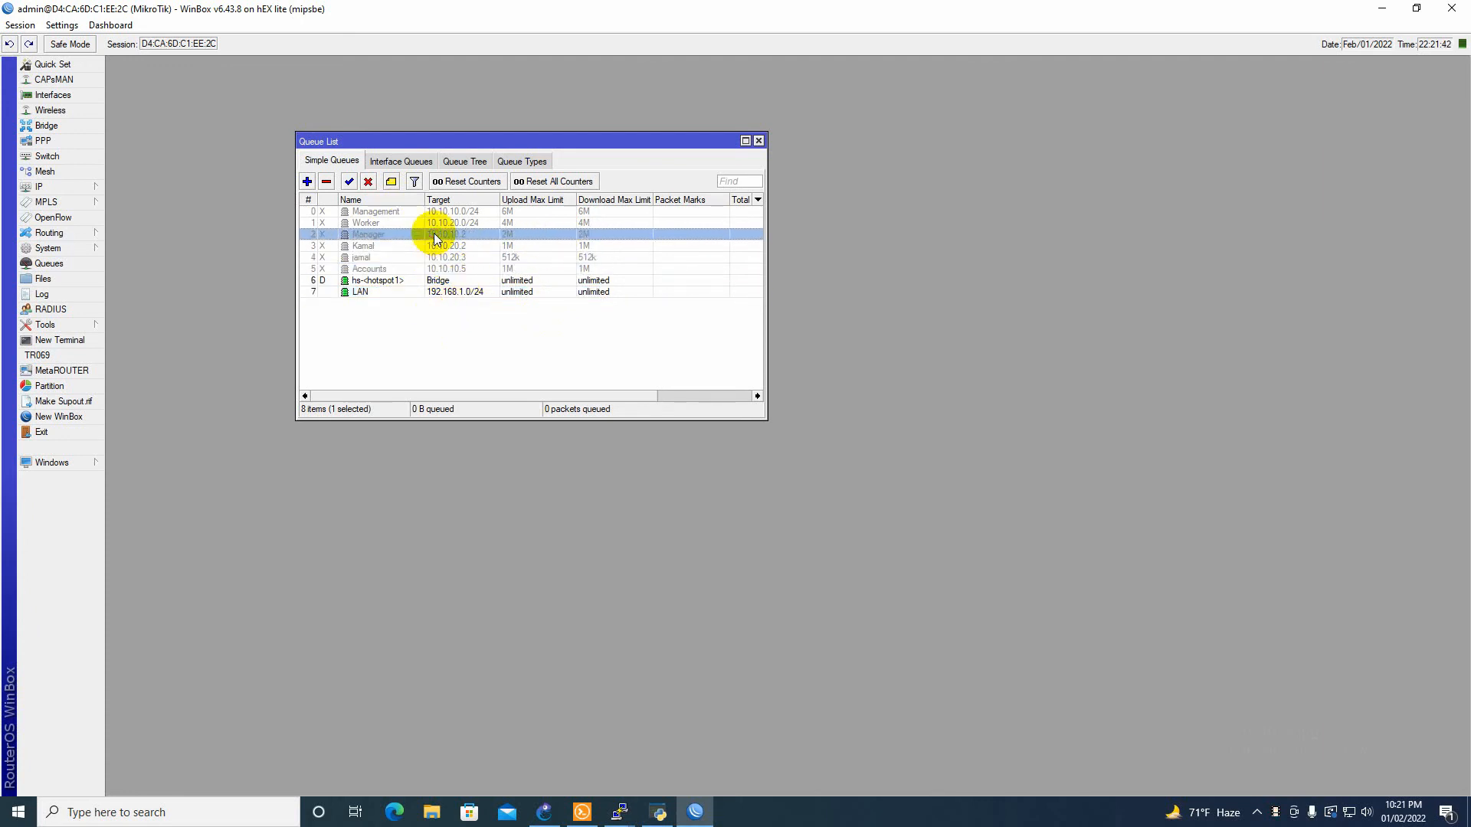